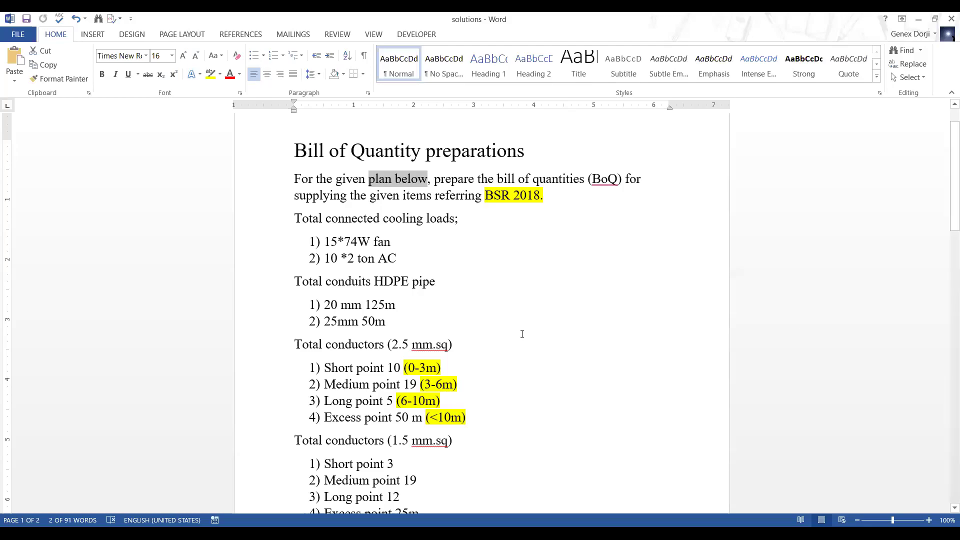
- Read the bill of quantities task statement and examine the cafeteria floor plan on the second page
left_click(519, 319)
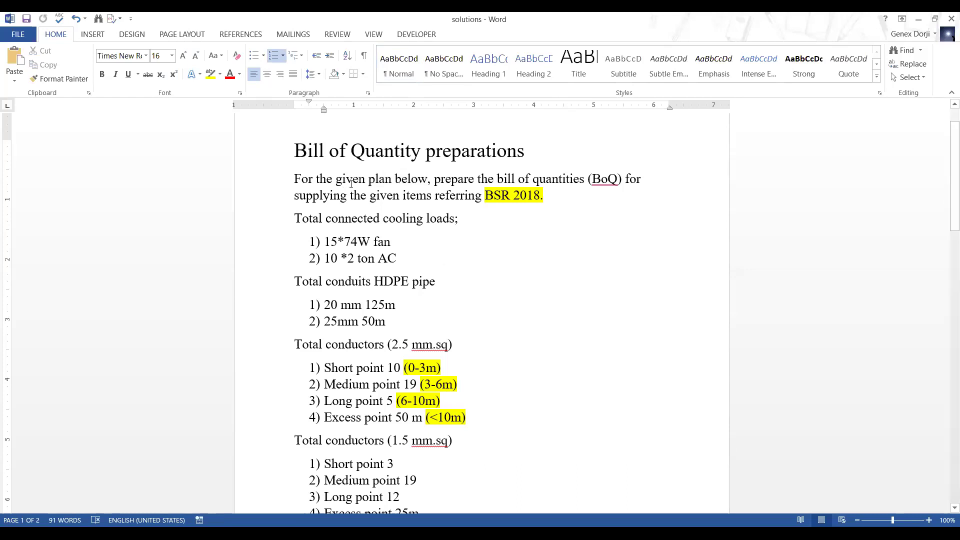
double_click(369, 181)
scroll(464, 270, "down", 8)
scroll(468, 274, "down", 12)
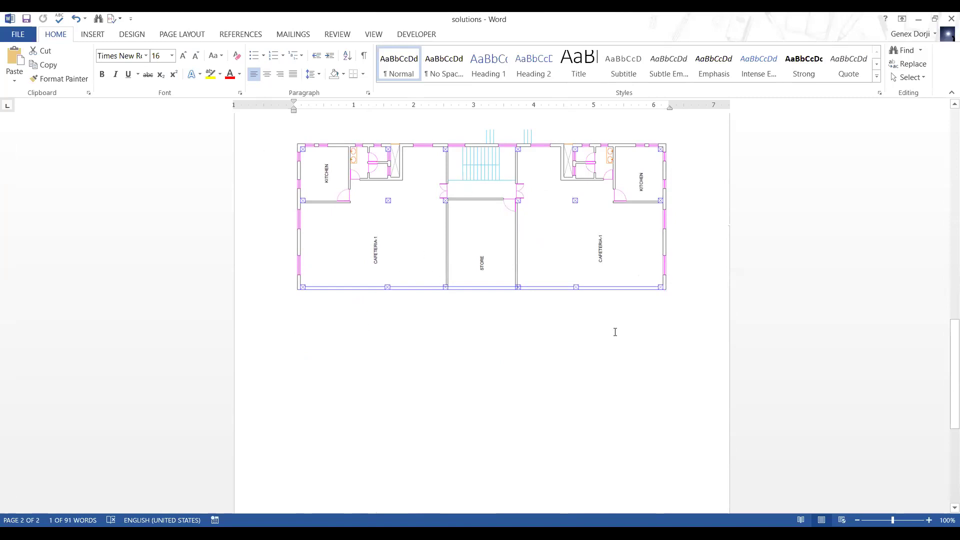
scroll(552, 326, "up", 10)
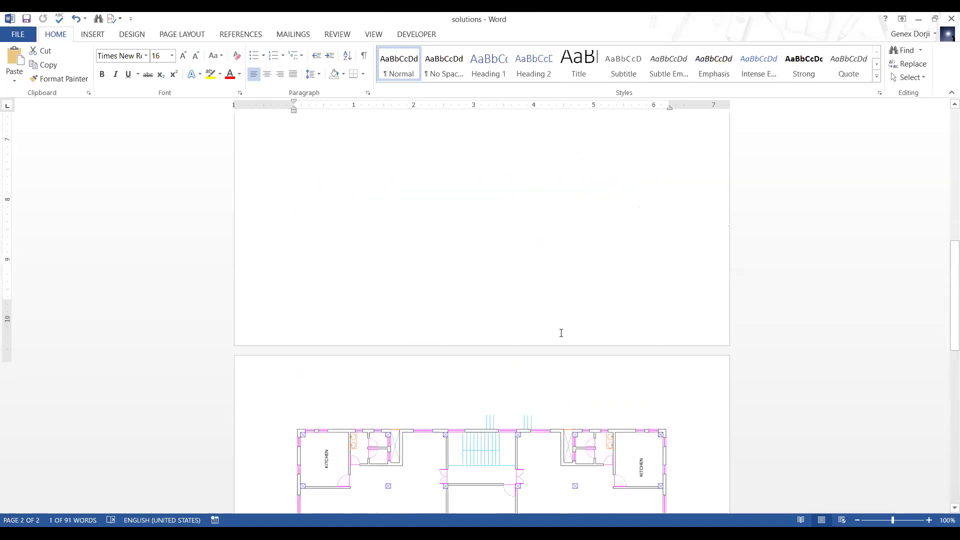
scroll(541, 354, "up", 6)
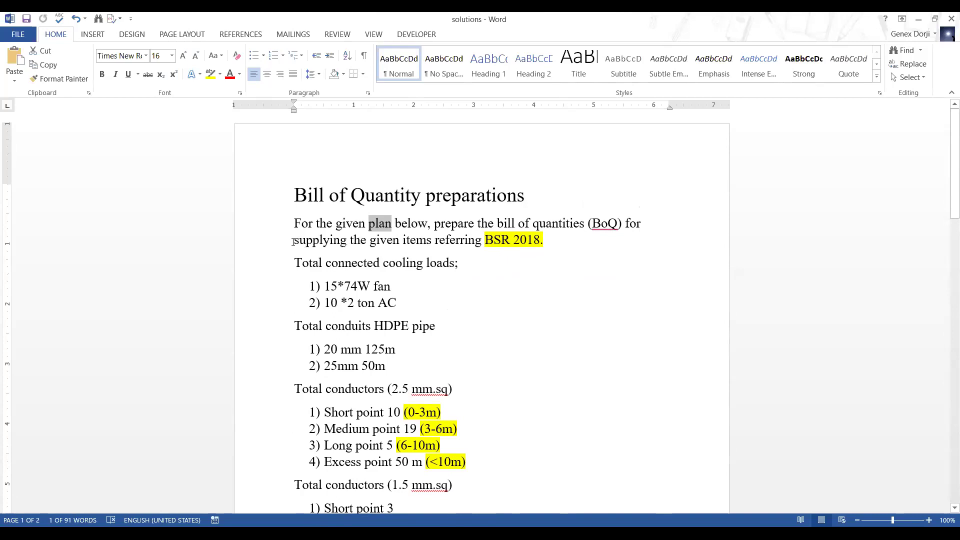
double_click(326, 241)
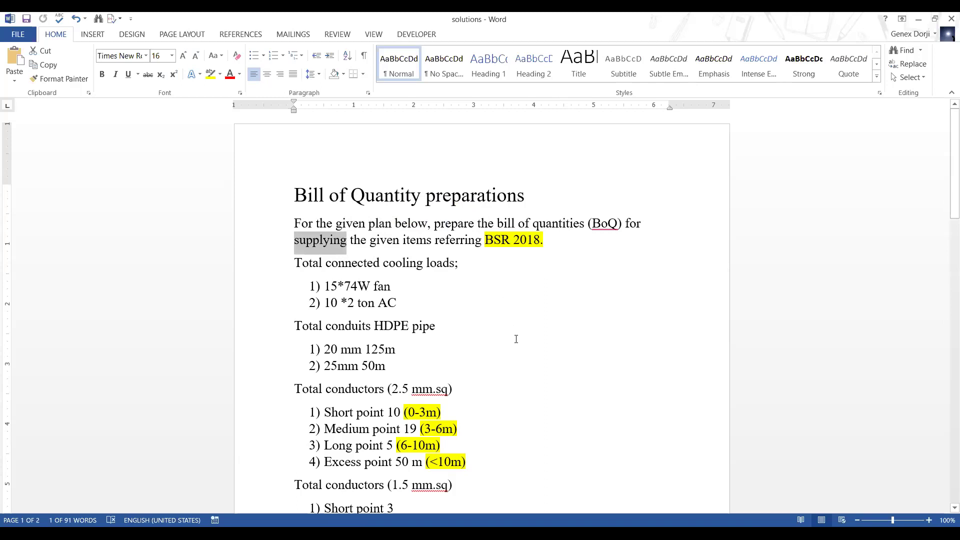
scroll(528, 361, "down", 3)
scroll(528, 361, "down", 9)
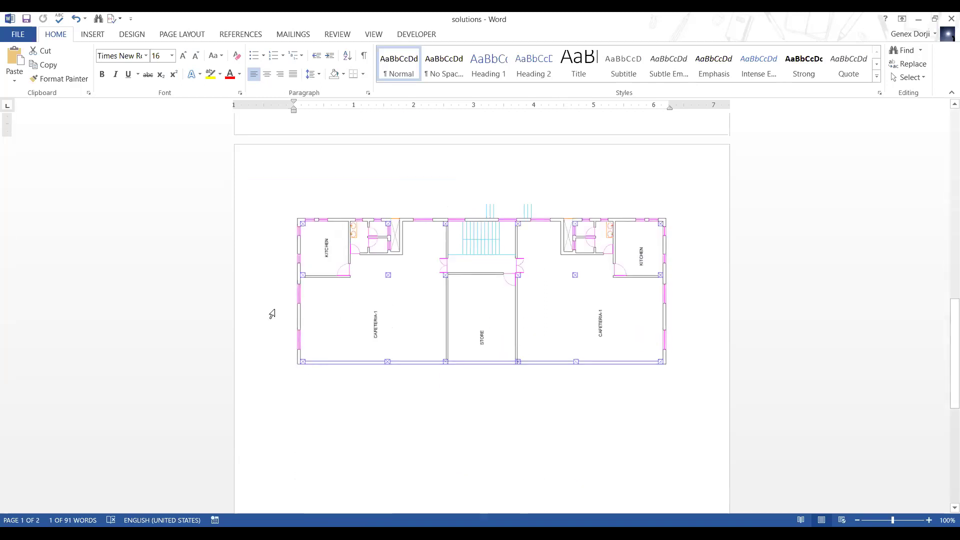
scroll(561, 362, "up", 12)
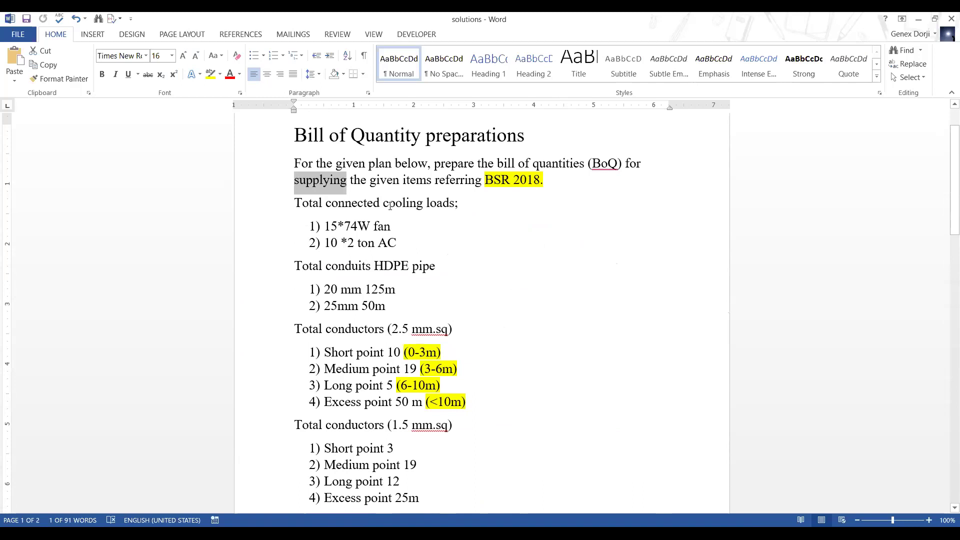
- Review the fan and AC entries with their quantities under the total connected cooling loads
left_click_drag(383, 202, 460, 202)
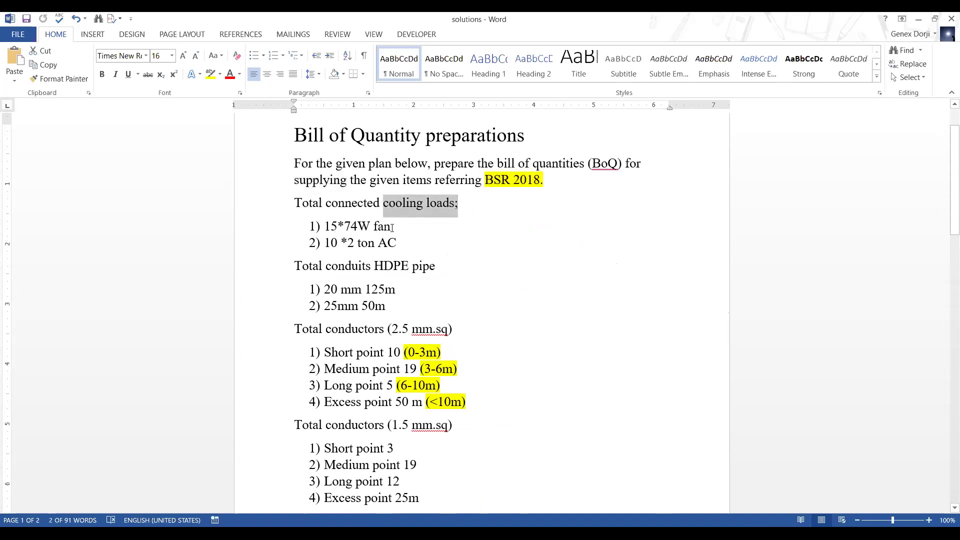
left_click(391, 227)
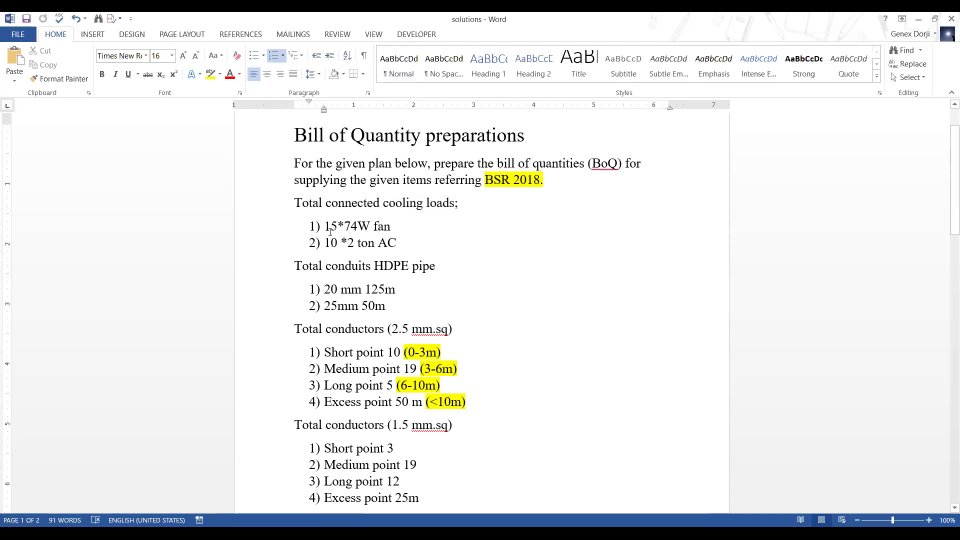
left_click_drag(325, 227, 338, 227)
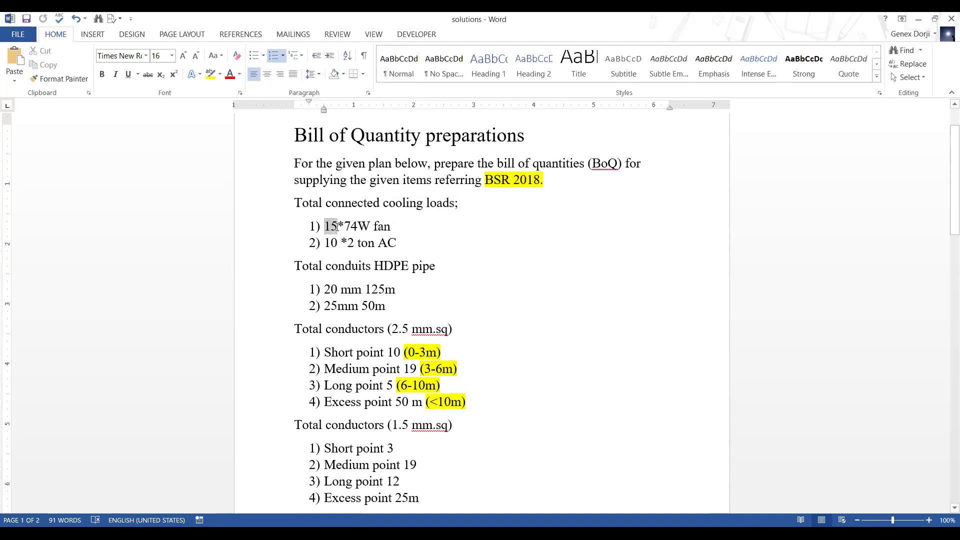
left_click(411, 243)
left_click_drag(339, 245, 325, 245)
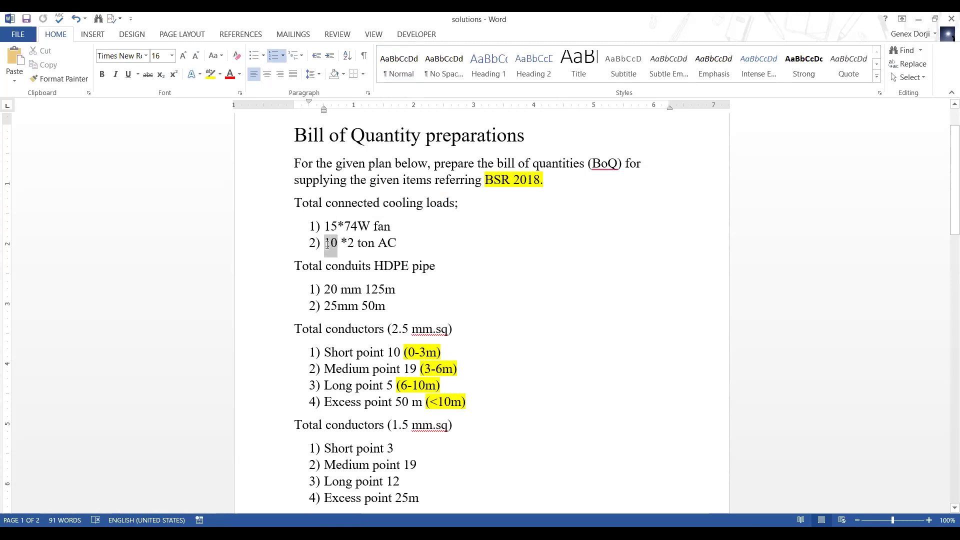
left_click(477, 266)
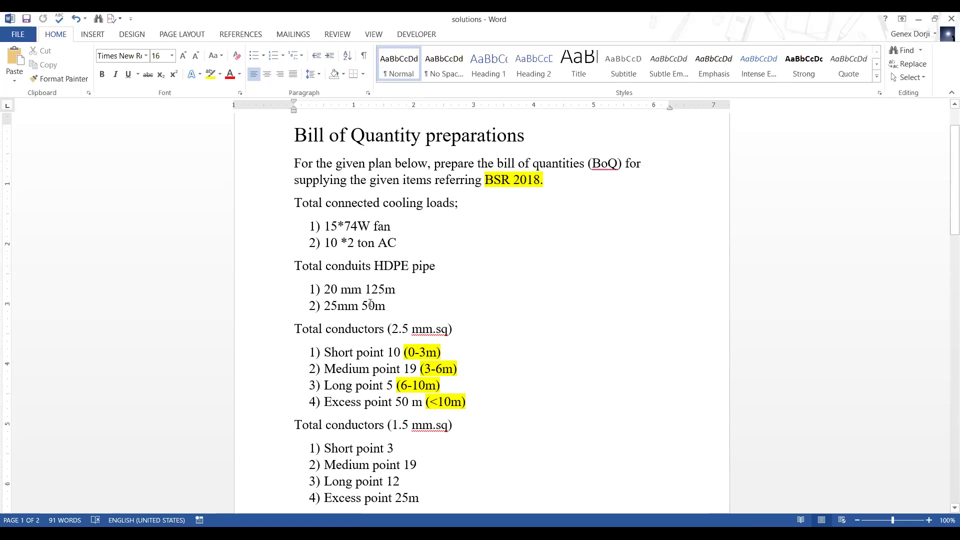
- Review the pipe material, sizes and lengths listed under the HDPE conduits heading
left_click_drag(365, 293, 320, 295)
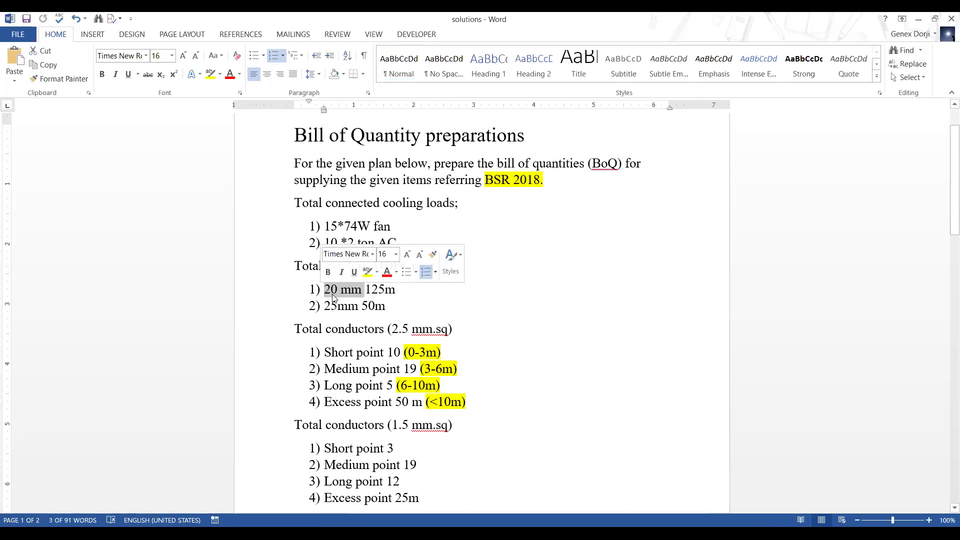
left_click(374, 266)
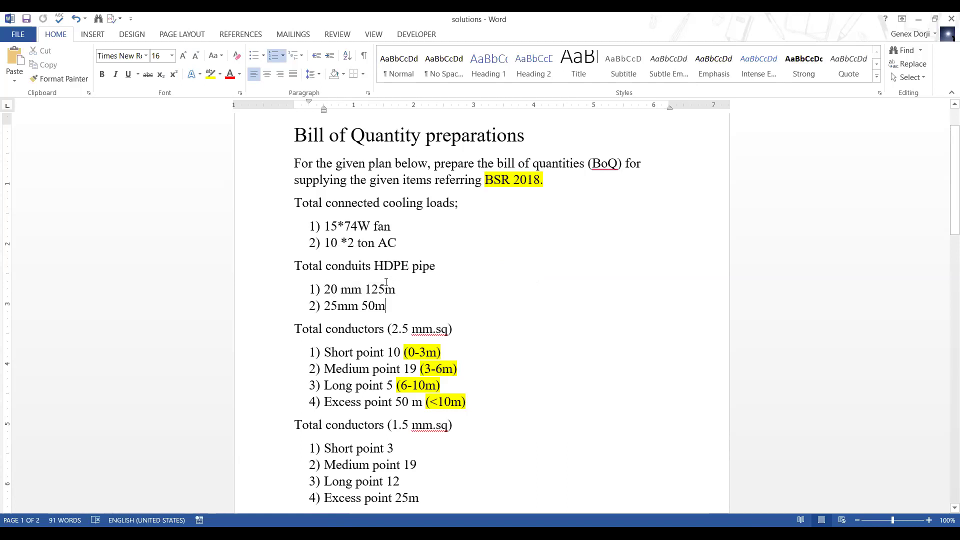
left_click_drag(374, 266, 409, 263)
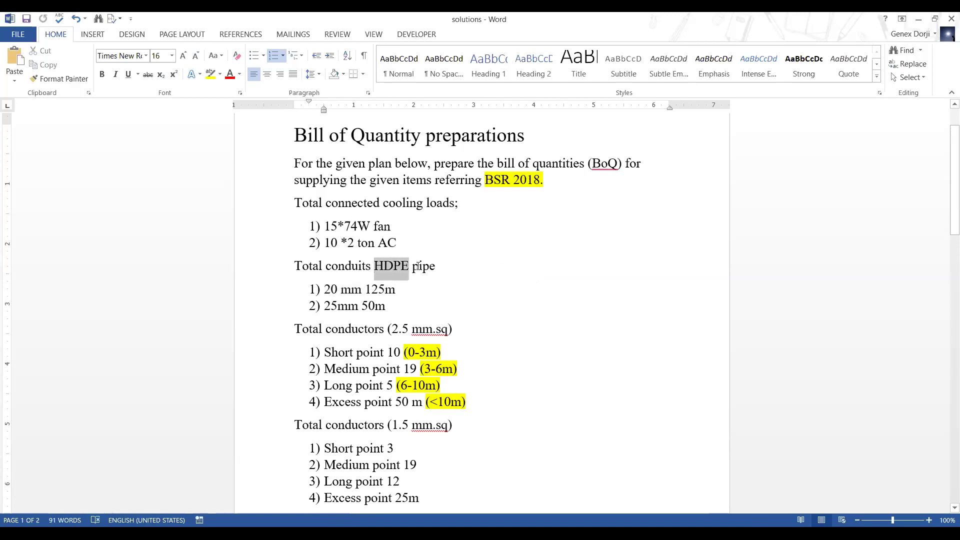
left_click(387, 305)
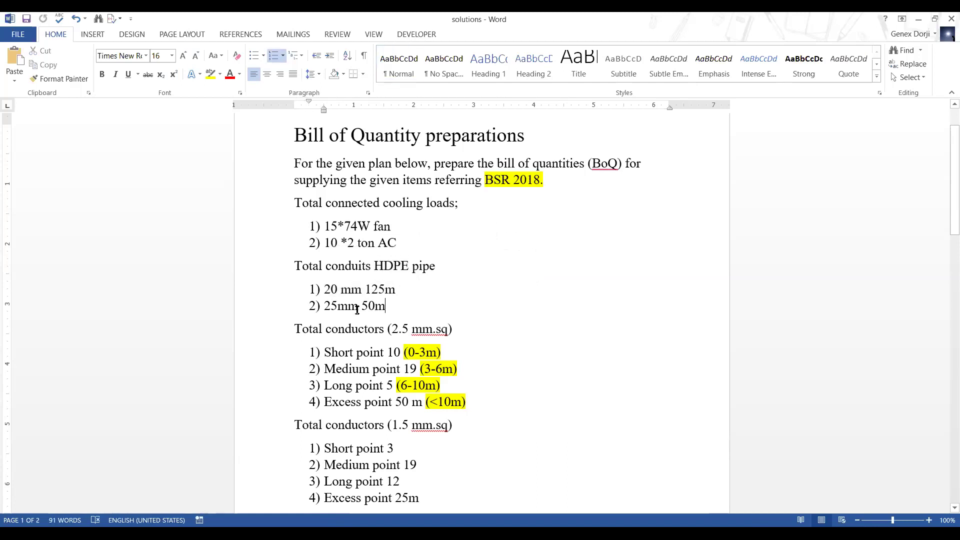
left_click_drag(324, 307, 360, 306)
left_click(345, 265)
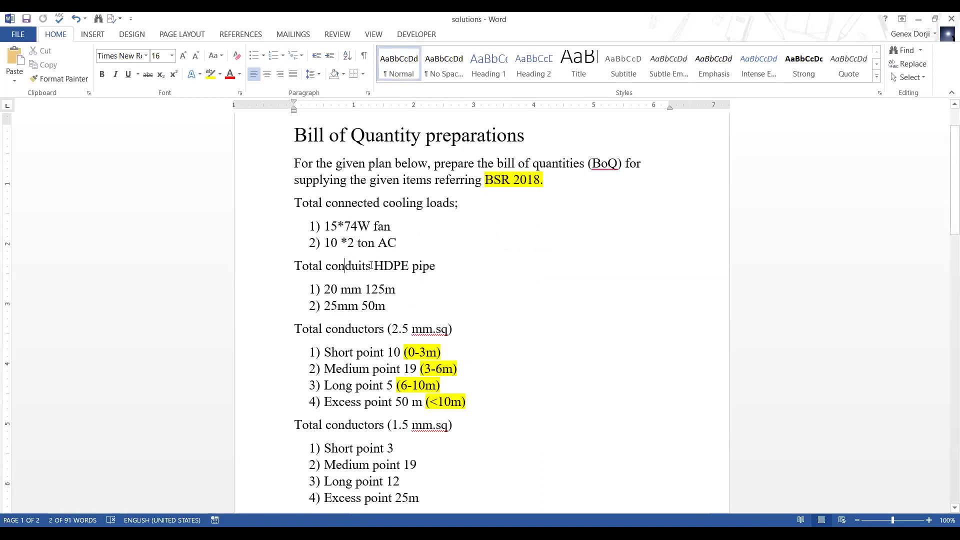
left_click_drag(373, 265, 410, 265)
left_click(410, 310)
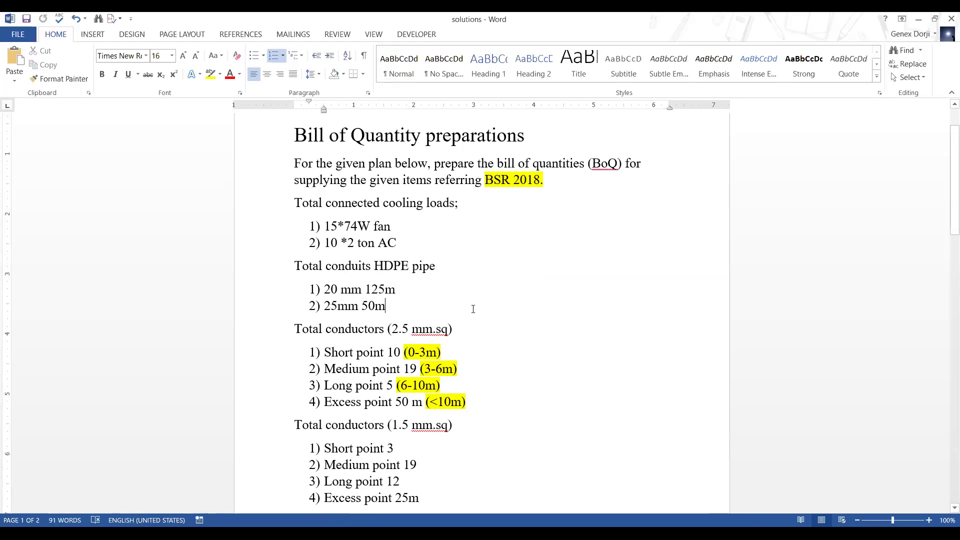
- Compare the two conductor headings to identify the cable sizes the task covers
scroll(473, 309, "down", 3)
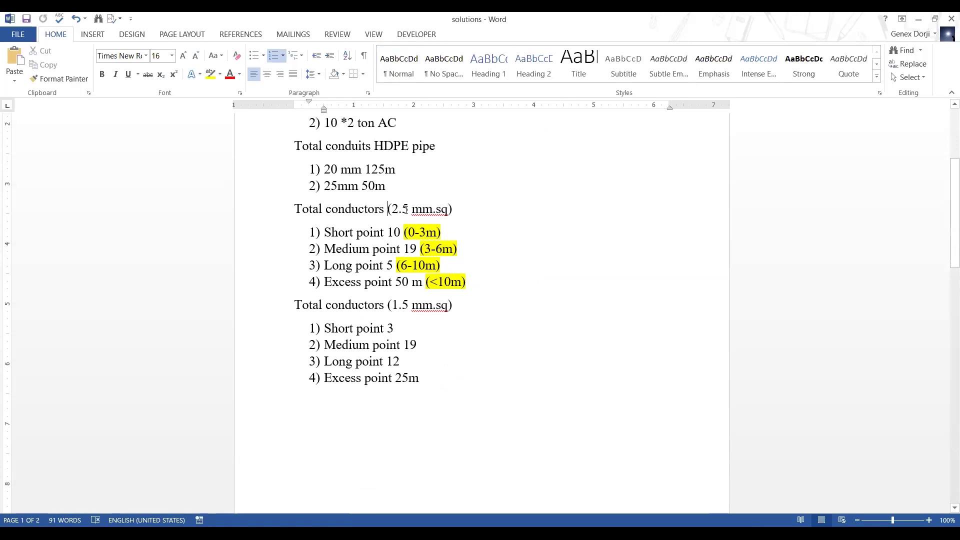
left_click_drag(386, 209, 463, 210)
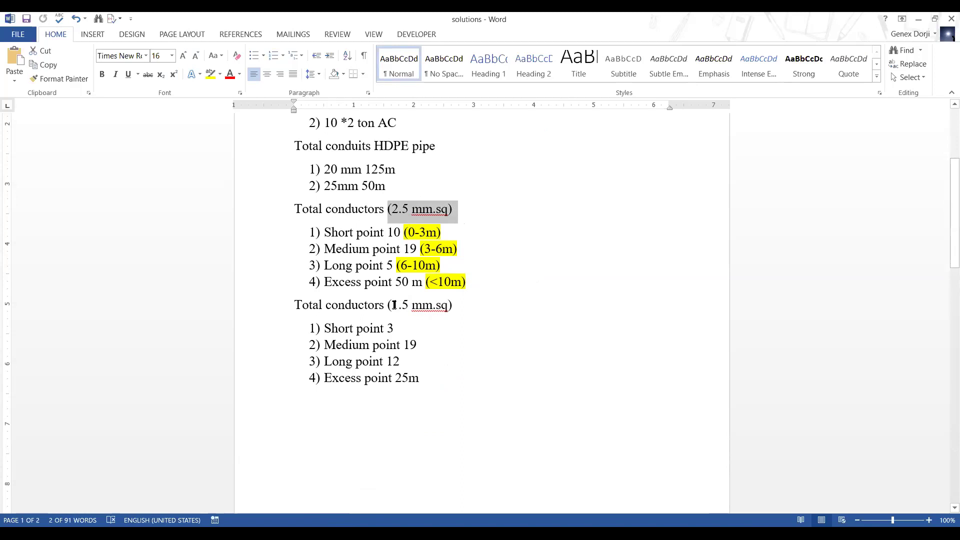
left_click_drag(386, 306, 464, 307)
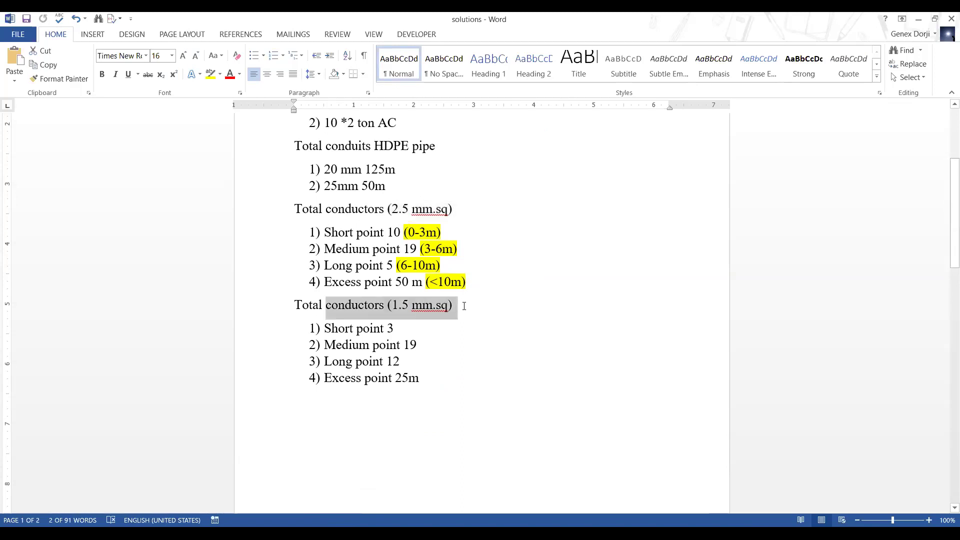
left_click(485, 347)
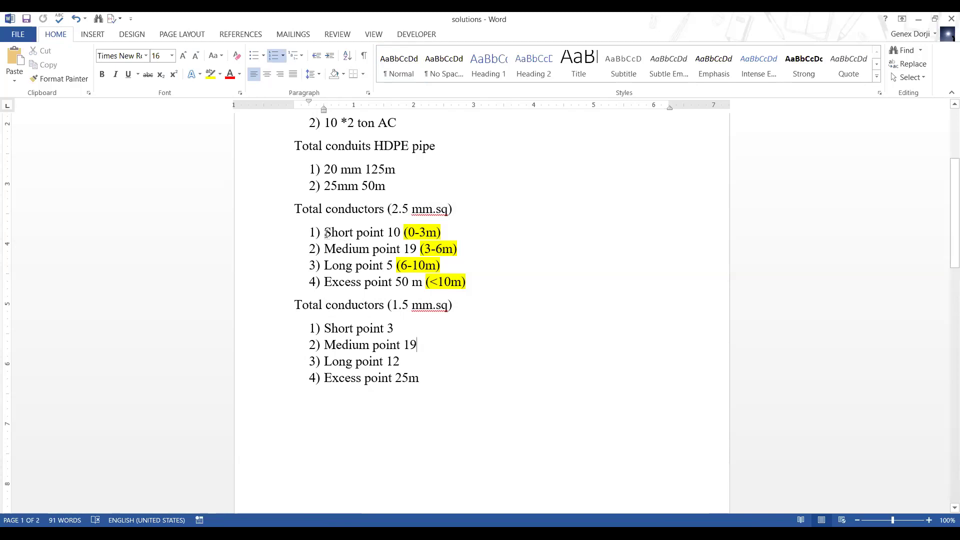
- Examine the short, medium, long and excess point entries and their length ranges under the 2.5 mm.sq conductors
left_click_drag(326, 233, 386, 234)
left_click_drag(329, 248, 396, 249)
left_click_drag(325, 266, 394, 283)
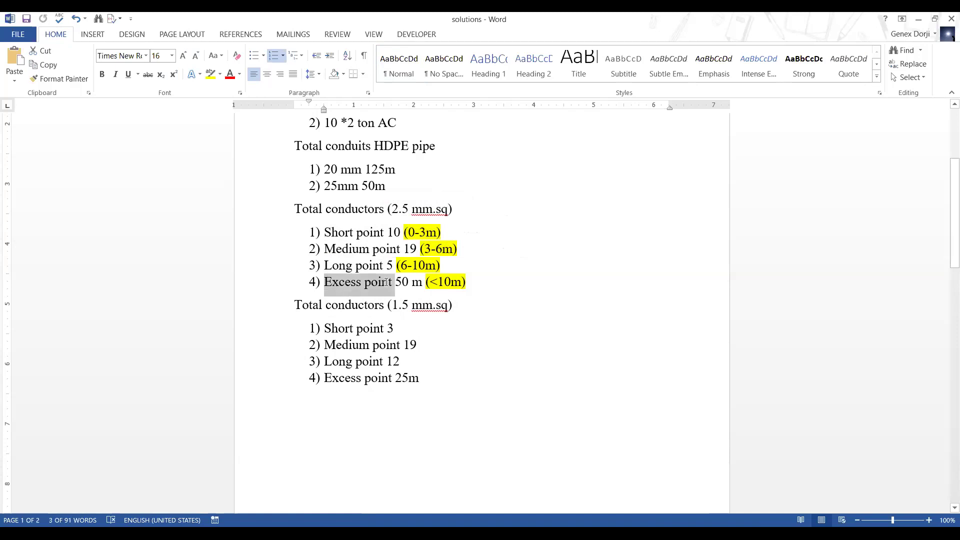
left_click(553, 378)
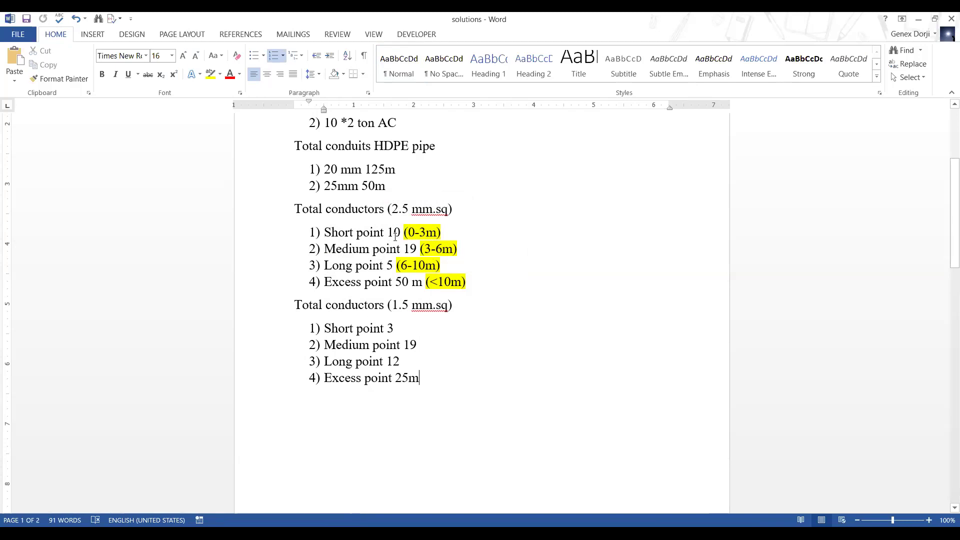
left_click(445, 231)
left_click_drag(383, 233, 332, 234)
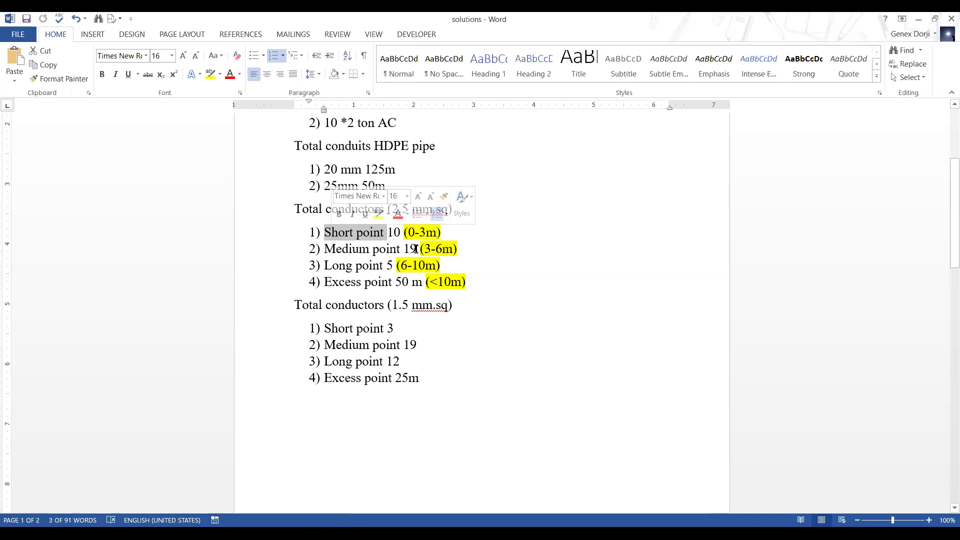
left_click_drag(401, 252, 326, 250)
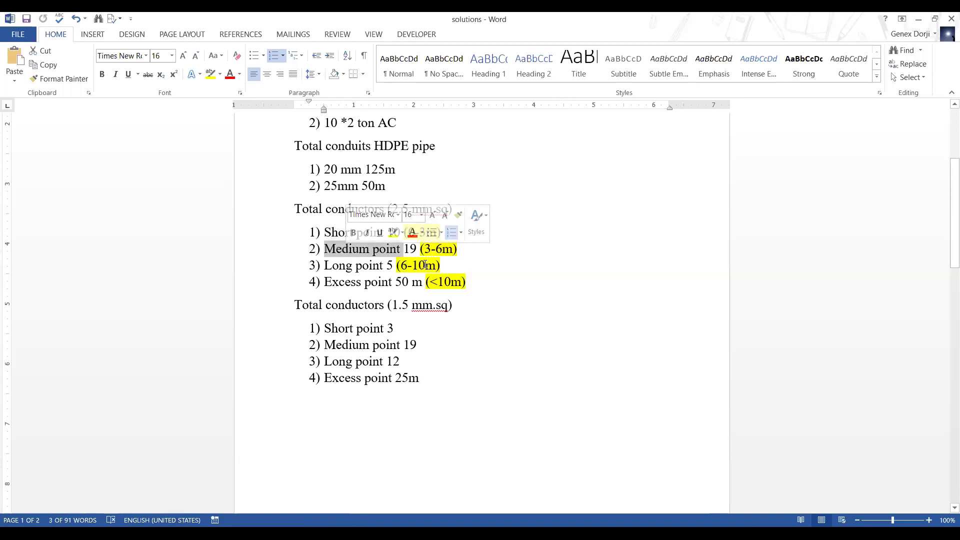
left_click_drag(388, 265, 325, 265)
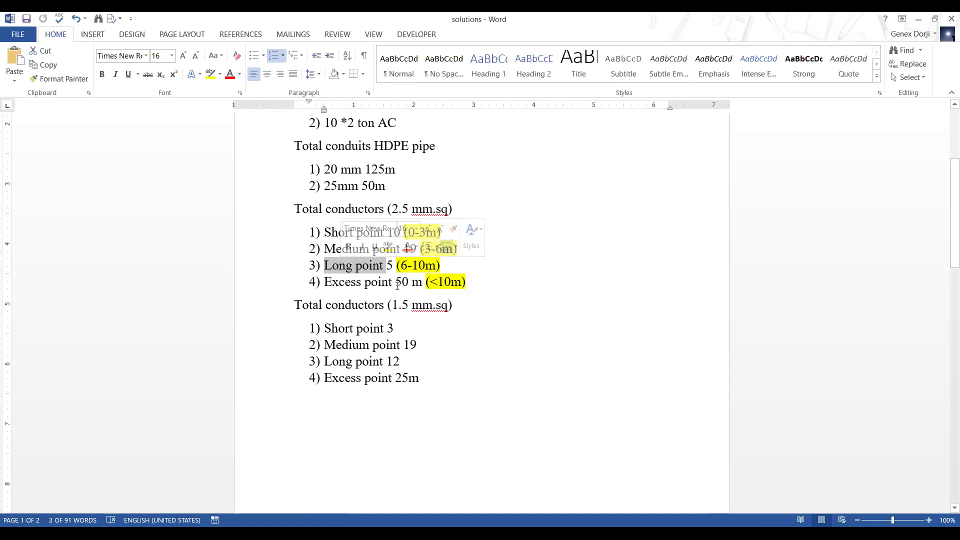
left_click_drag(412, 283, 422, 283)
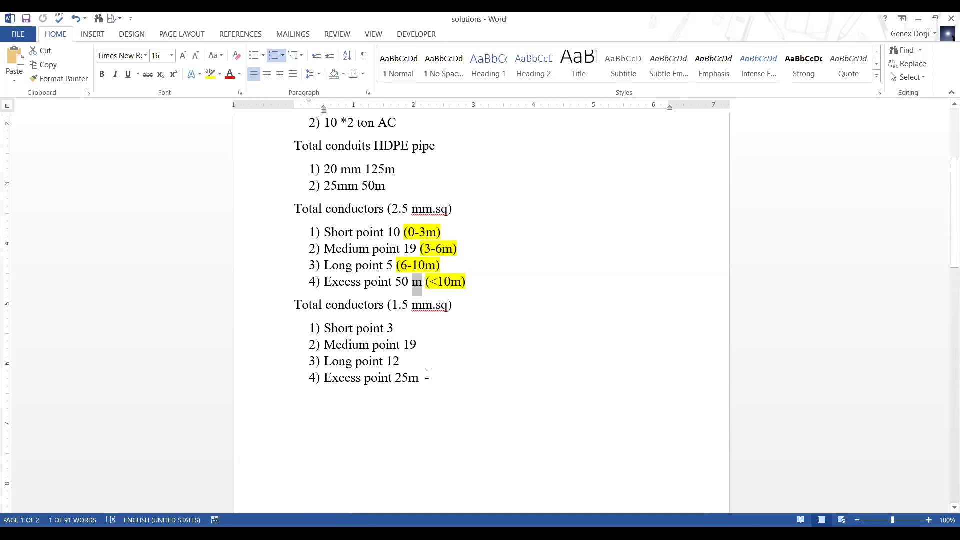
- Recheck the given quantities for cooling loads, conduits and conductors, and the BSR 2018 reference in the task statement
scroll(442, 392, "up", 3)
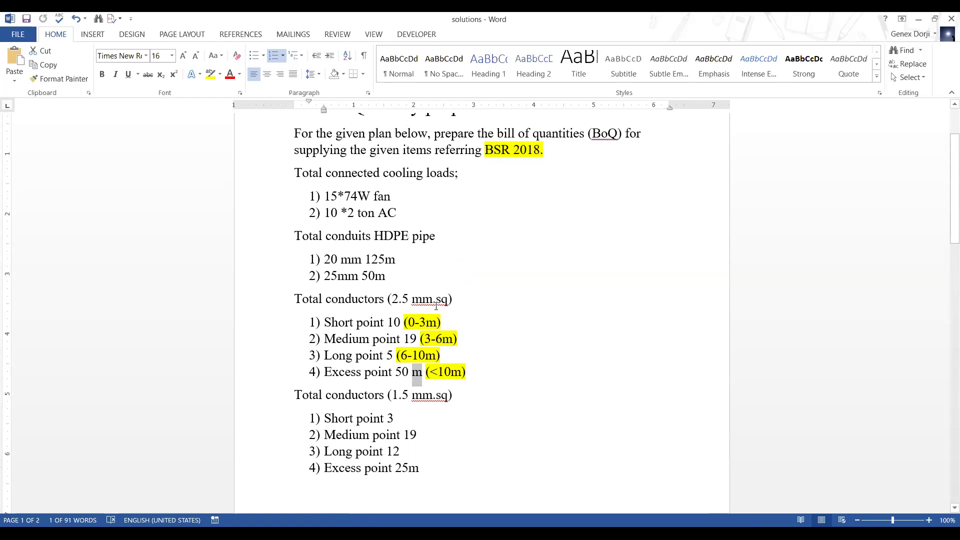
left_click_drag(325, 196, 338, 212)
left_click(330, 196)
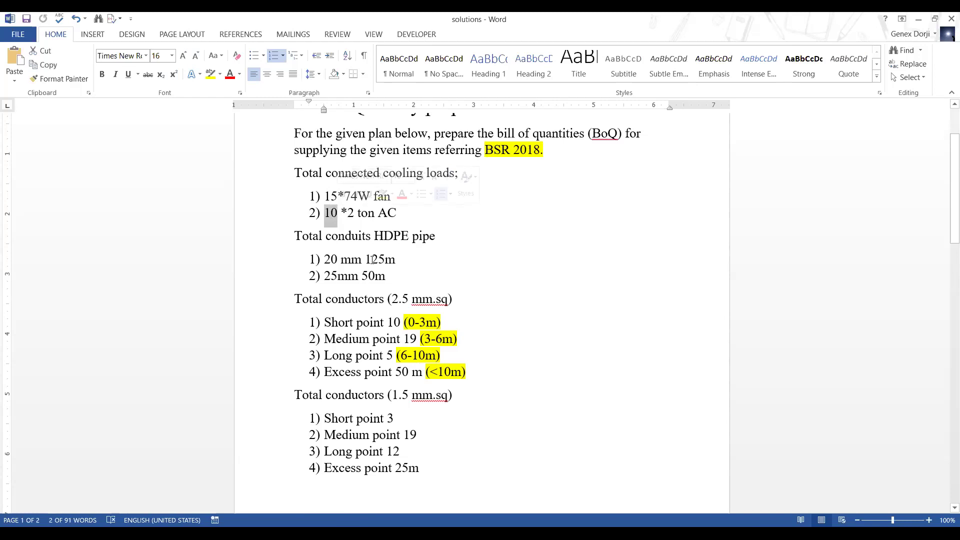
left_click_drag(365, 259, 405, 259)
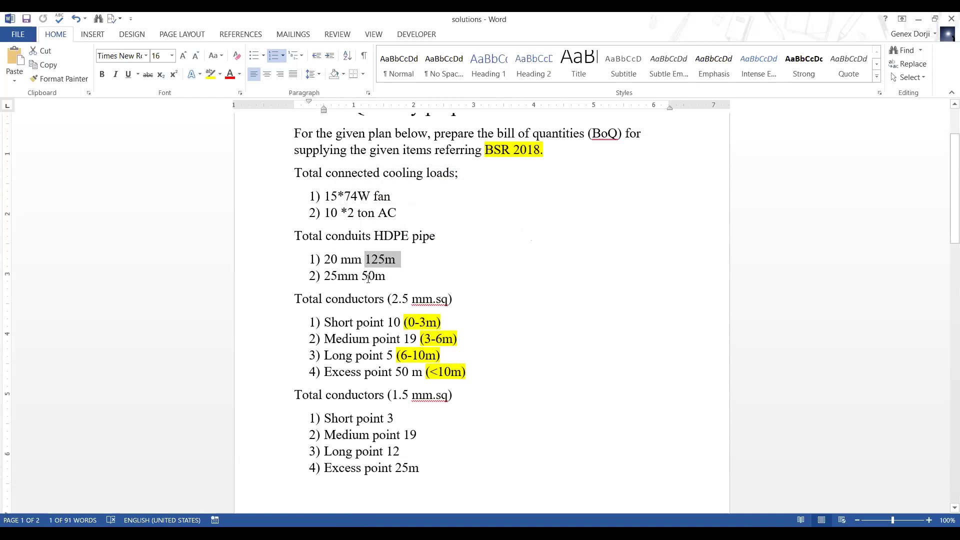
left_click_drag(362, 275, 386, 275)
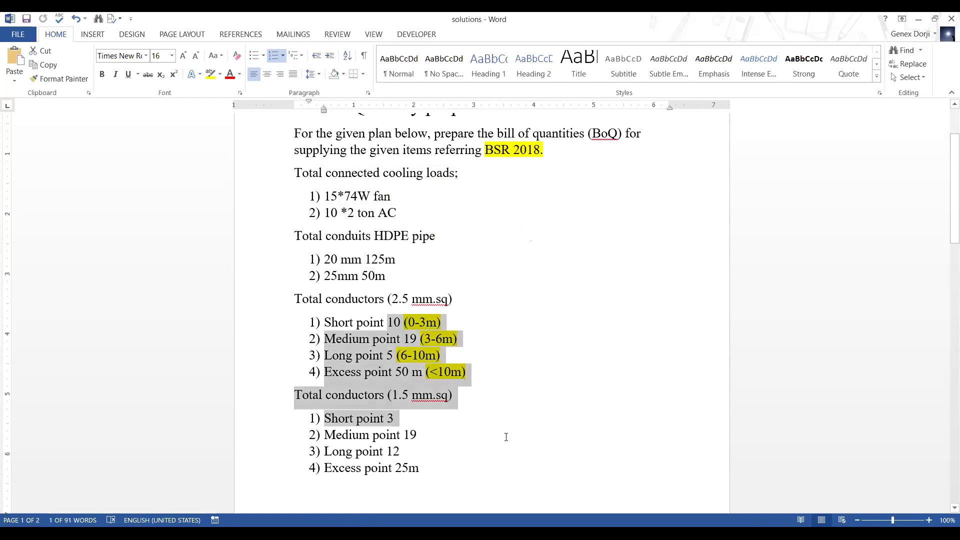
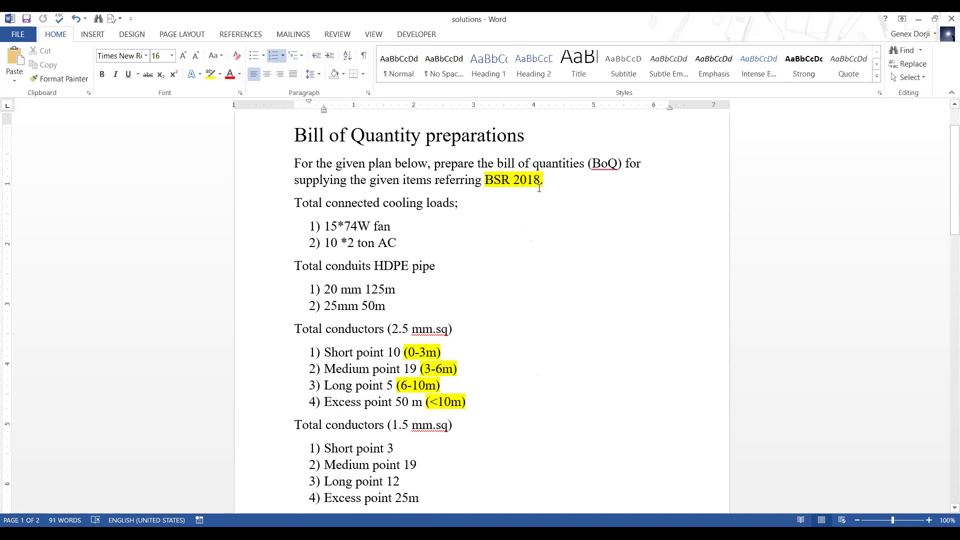
left_click_drag(553, 186, 483, 183)
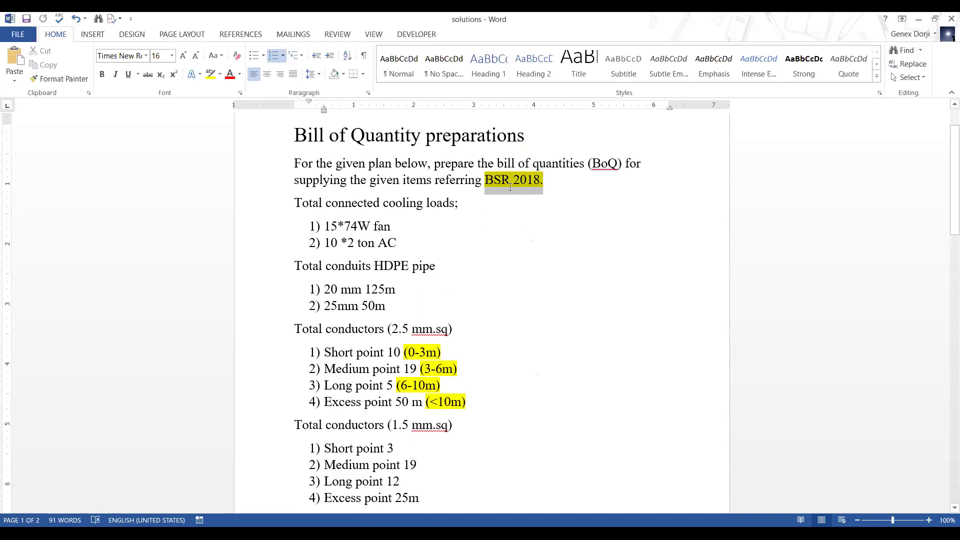
left_click(523, 208)
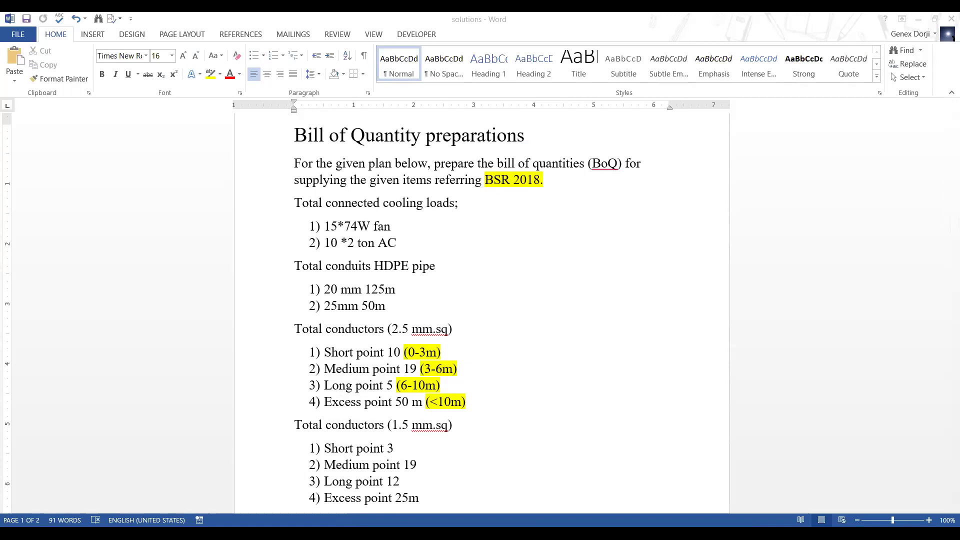
- Switch to the BSR-Electrical-2018 PDF in Adobe Reader and go back to its cover page
key("alt+Tab")
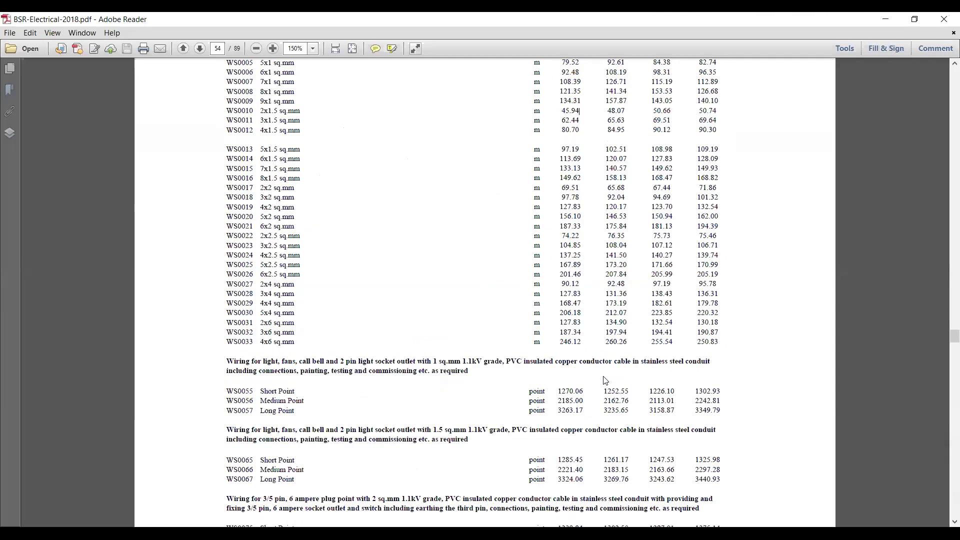
scroll(605, 380, "up", 5)
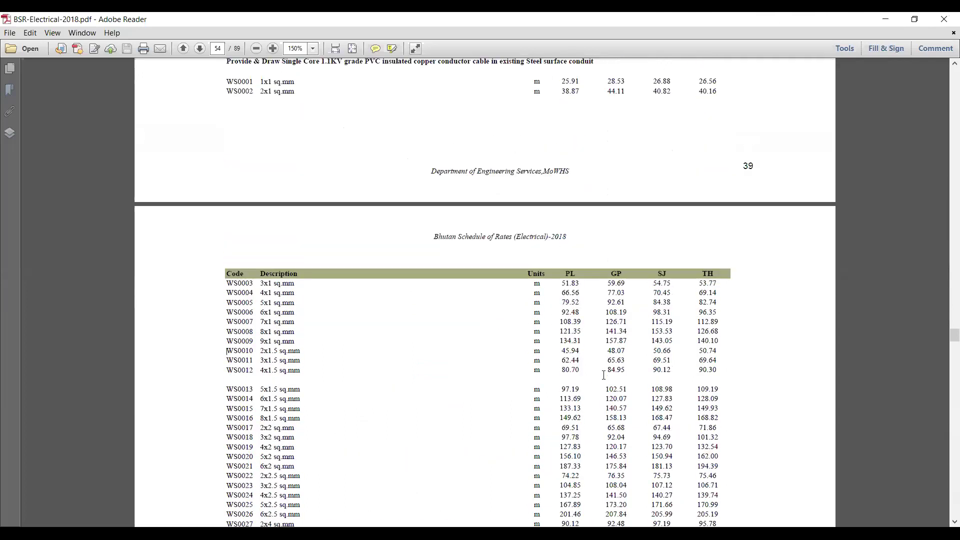
left_click_drag(949, 332, 920, 123)
scroll(624, 292, "up", 8)
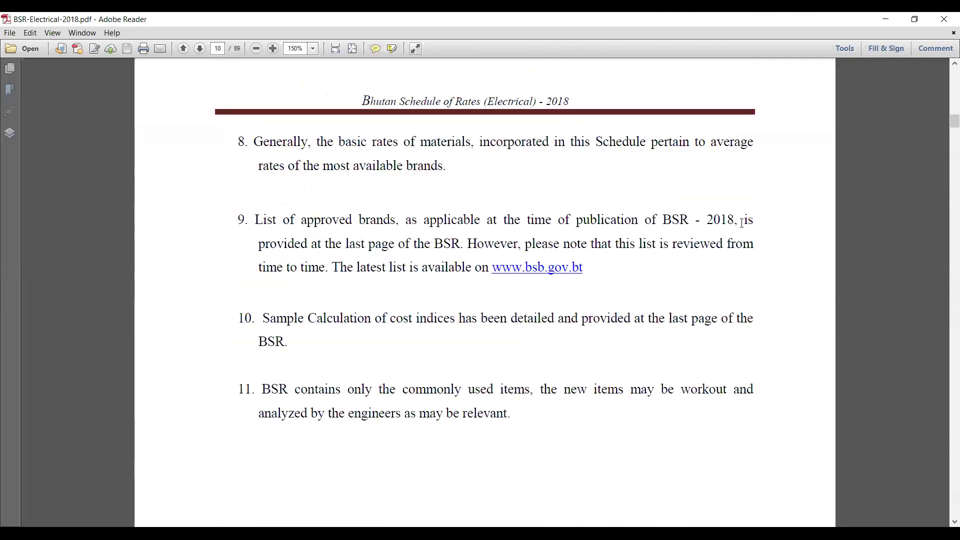
left_click_drag(948, 120, 945, 75)
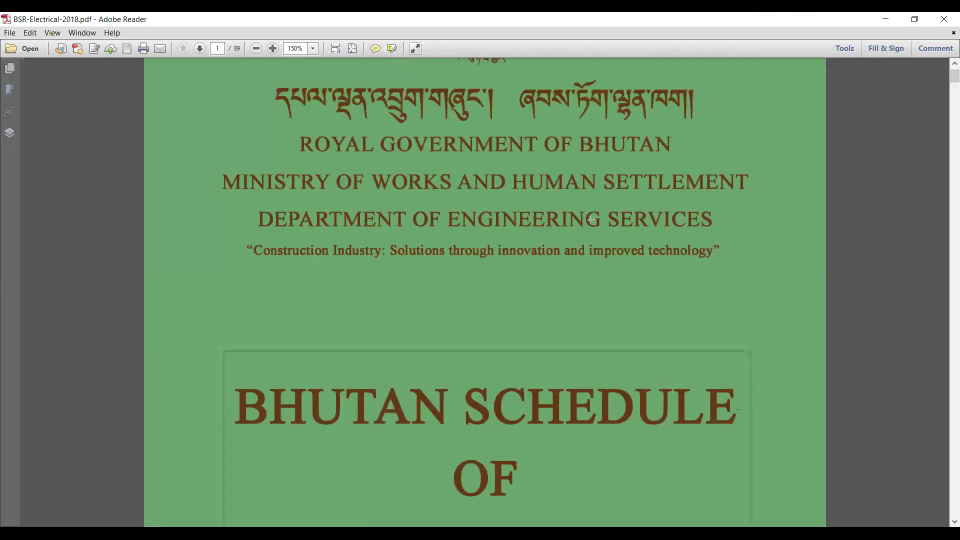
- Look over the cover page to identify the issuing department, the schedule title, its year and its discipline
scroll(585, 219, "down", 1)
scroll(586, 219, "down", 2)
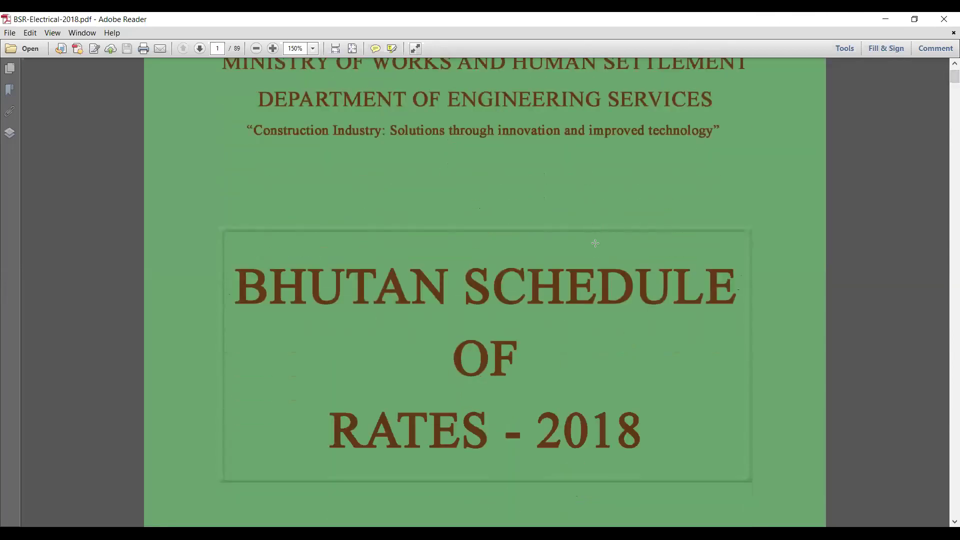
scroll(397, 229, "up", 4)
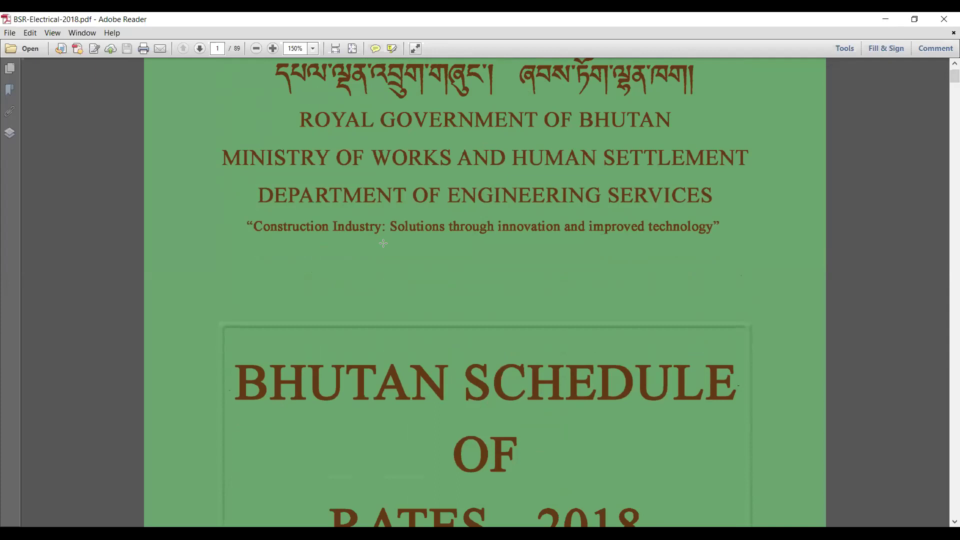
scroll(453, 319, "down", 5)
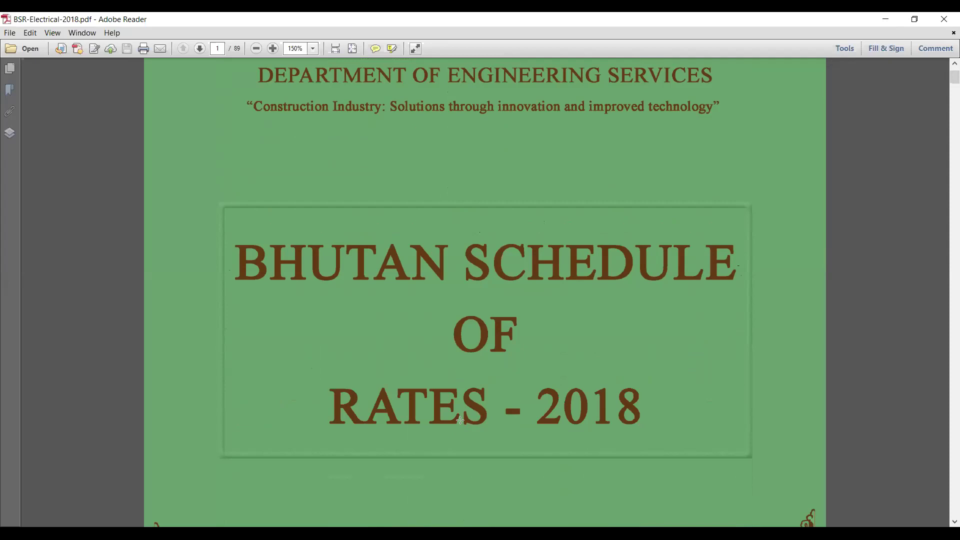
scroll(461, 420, "down", 12)
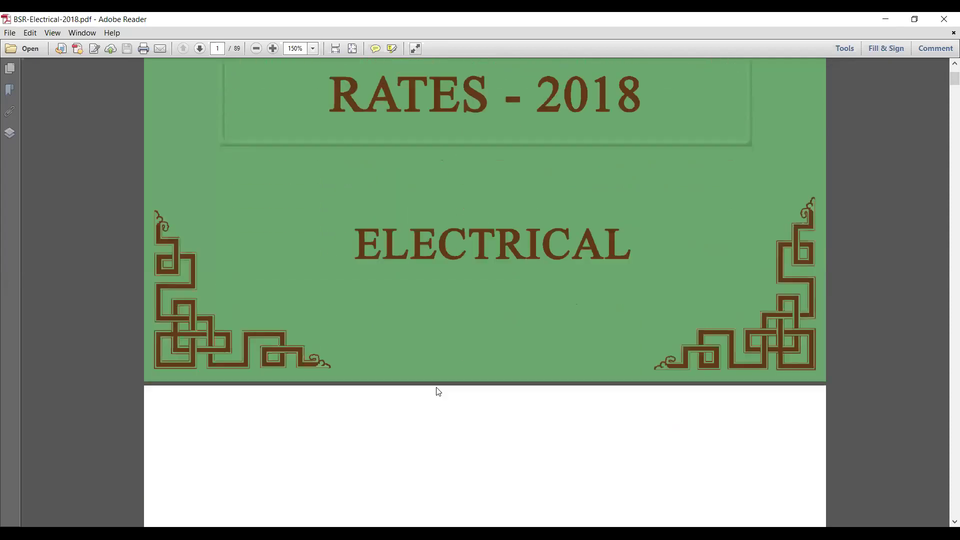
- Go to the contents pages and highlight the Basic Rates section heading
scroll(439, 387, "down", 12)
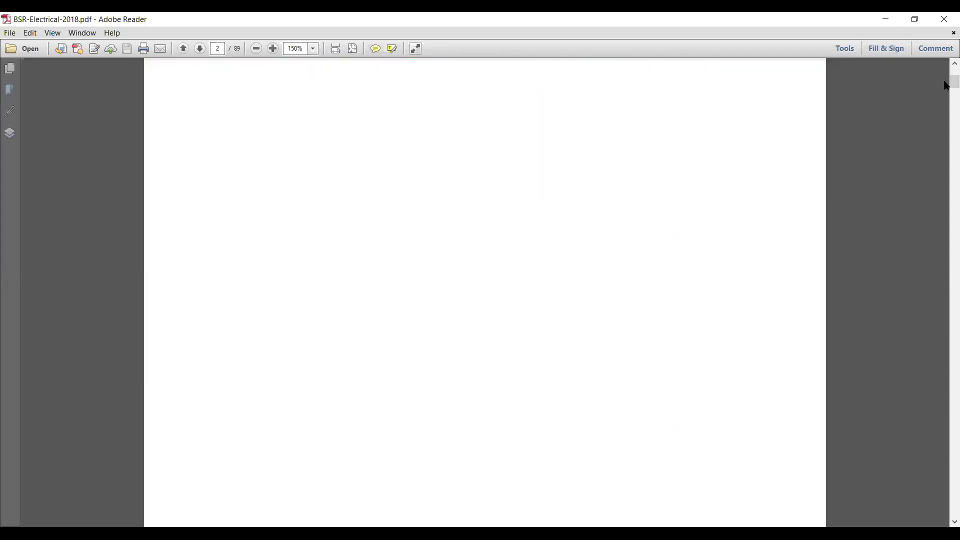
left_click_drag(945, 81, 945, 121)
scroll(507, 338, "down", 15)
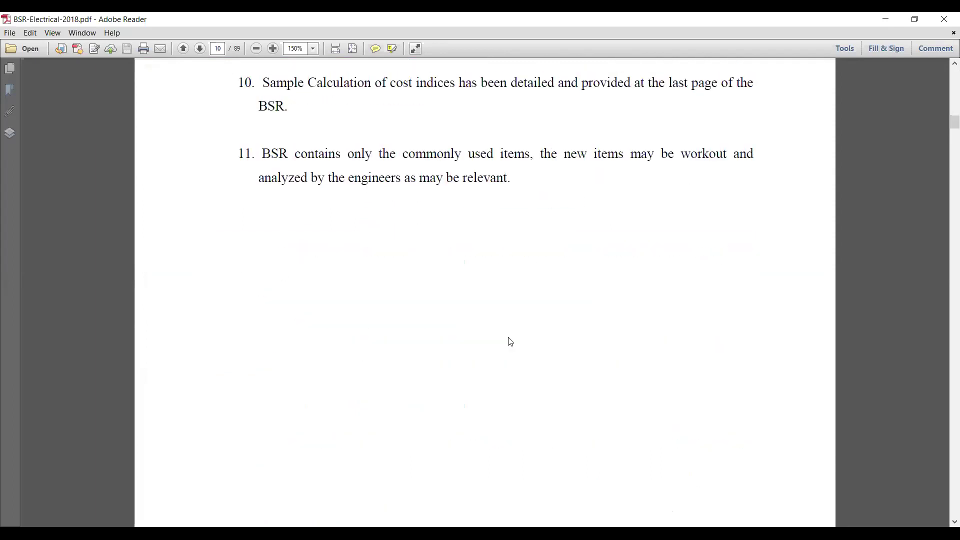
scroll(513, 340, "down", 3)
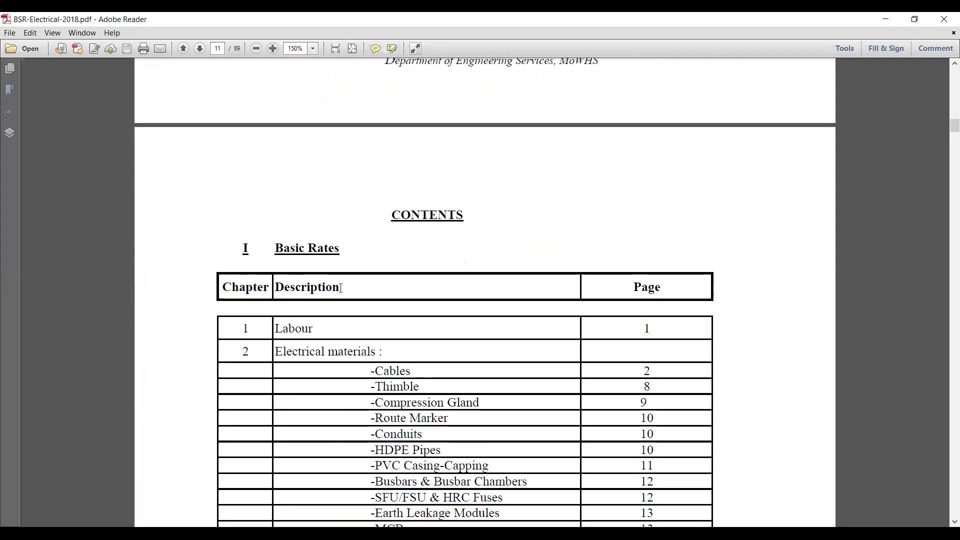
left_click_drag(268, 247, 339, 249)
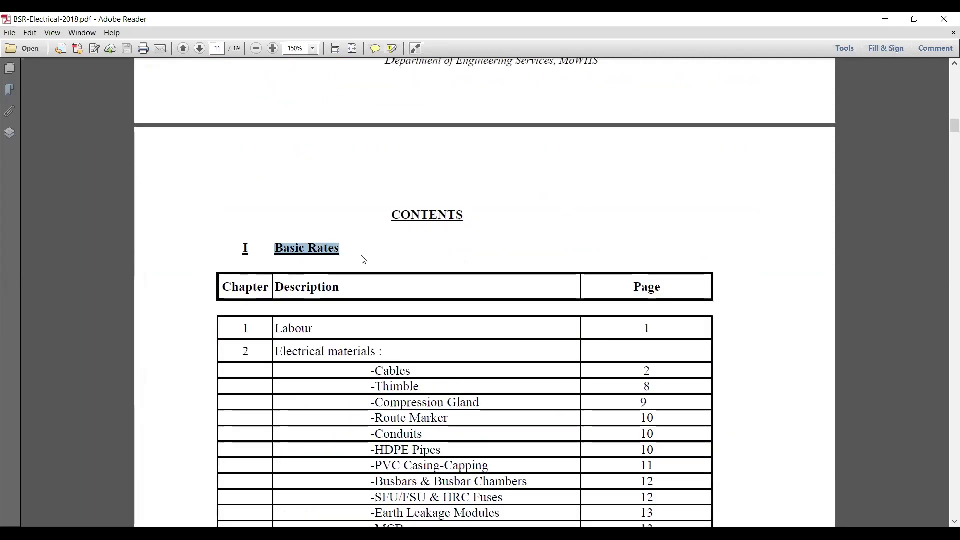
- Highlight the Built-up Item Rates heading and compare that section with the Basic Rates contents list
scroll(468, 275, "down", 3)
scroll(473, 274, "down", 12)
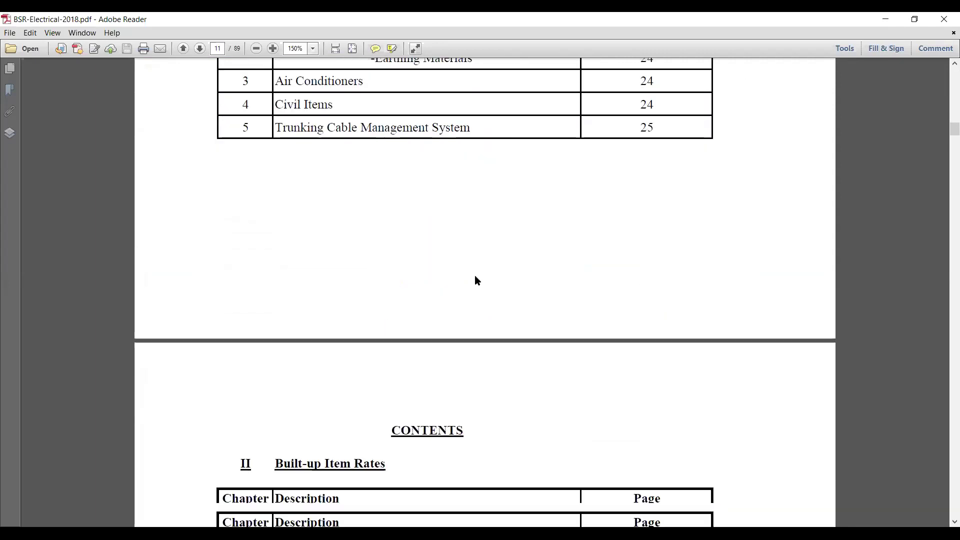
left_click_drag(276, 392, 488, 395)
scroll(533, 377, "up", 17)
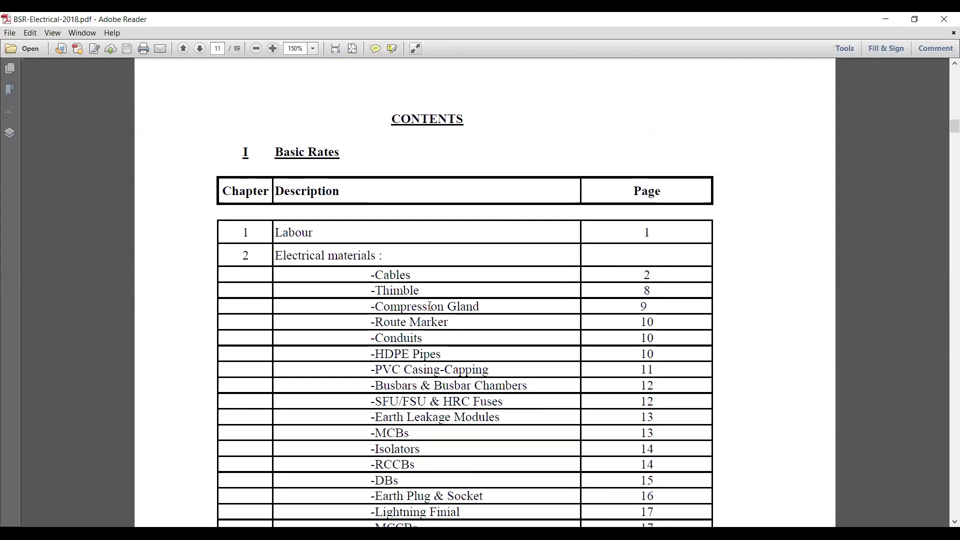
scroll(433, 302, "down", 15)
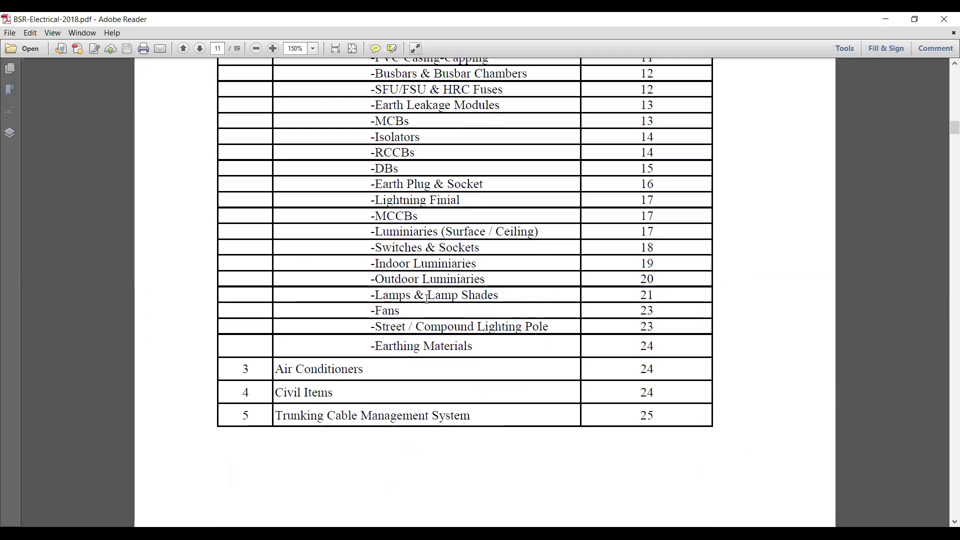
scroll(436, 300, "down", 4)
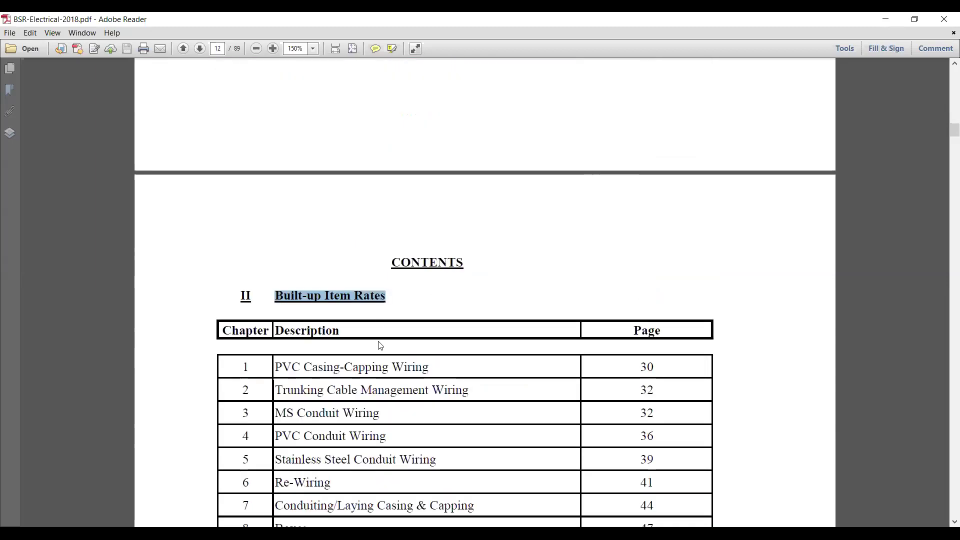
- Examine the chapter descriptions and page numbers listed under Built-up Item Rates
scroll(366, 358, "down", 2)
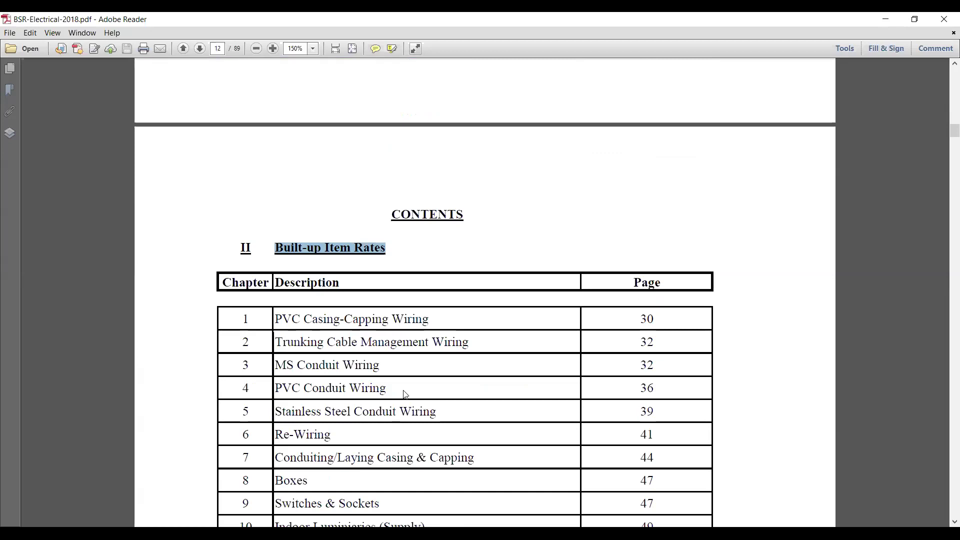
scroll(387, 390, "down", 2)
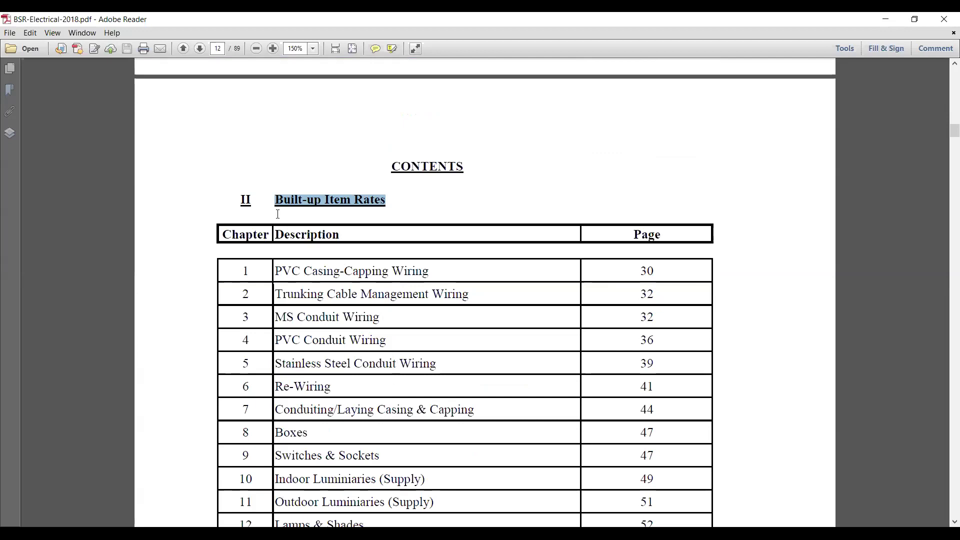
scroll(463, 421, "down", 4)
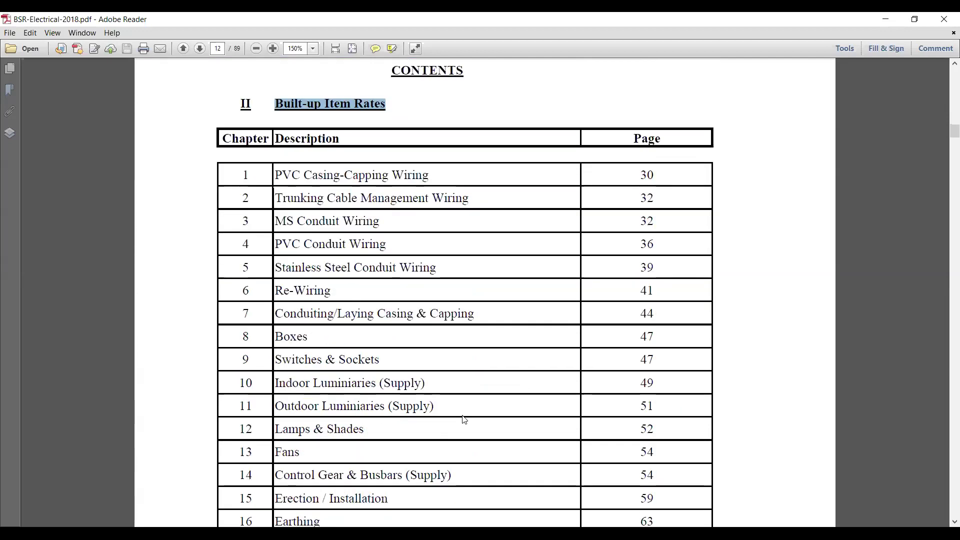
scroll(464, 421, "down", 3)
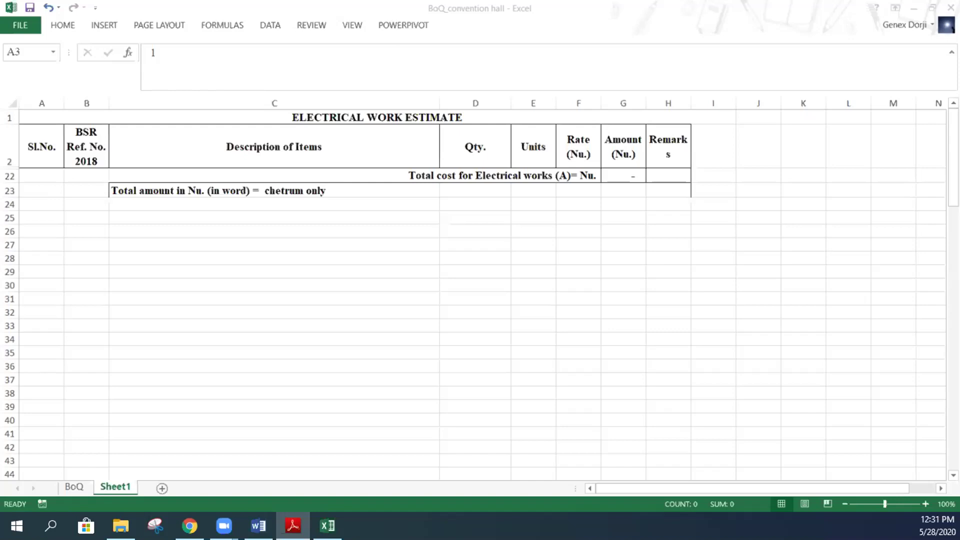
- Switch to the BoQ_convention hall workbook in Excel and widen column H so the Remarks heading fits on one line
key("alt+Tab")
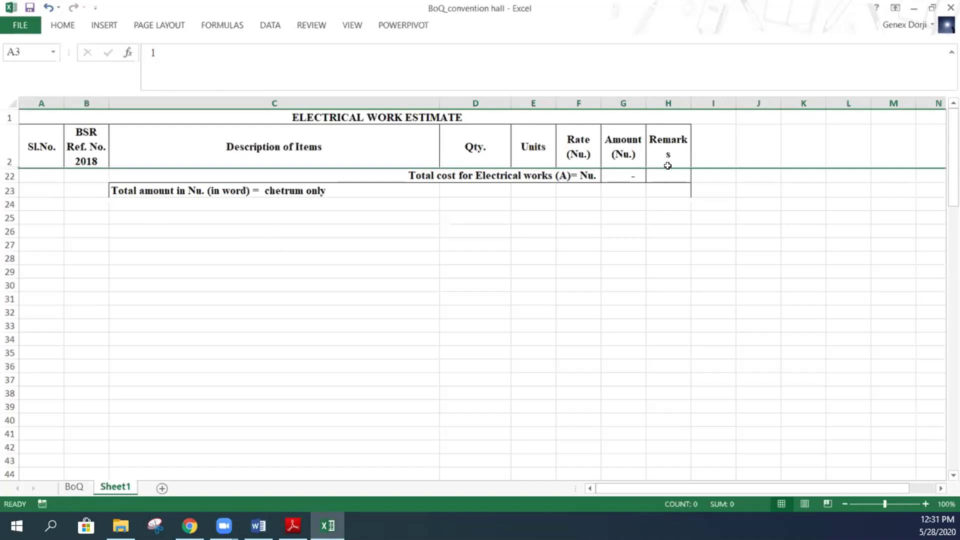
left_click_drag(689, 101, 698, 101)
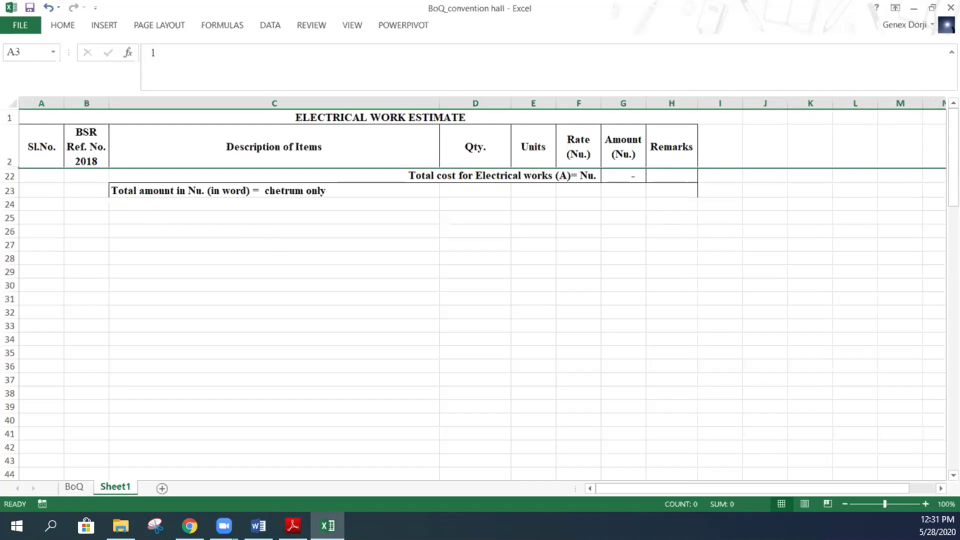
- Try to unhide the estimate rows between header row 2 and total row 22
left_click(9, 145)
left_click_drag(14, 168, 14, 170)
right_click(14, 171)
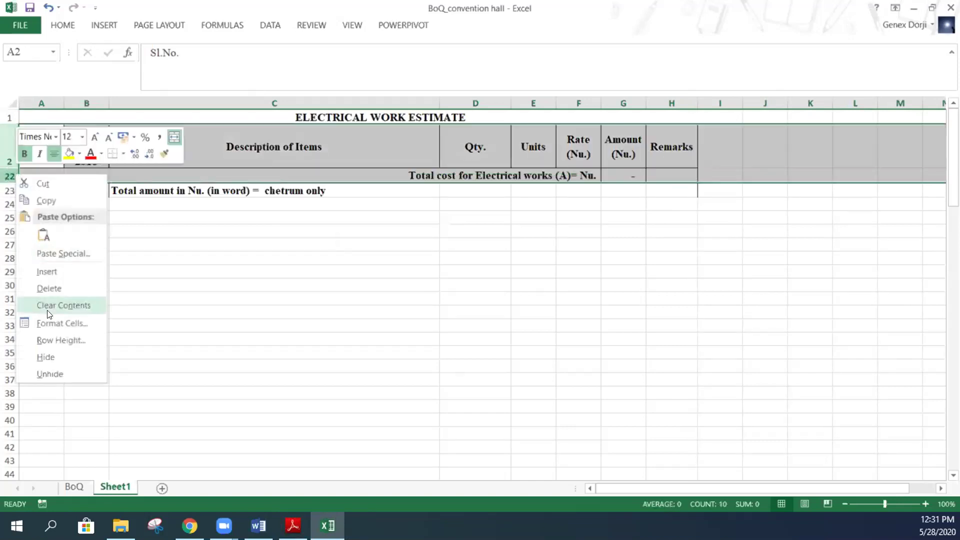
left_click(46, 356)
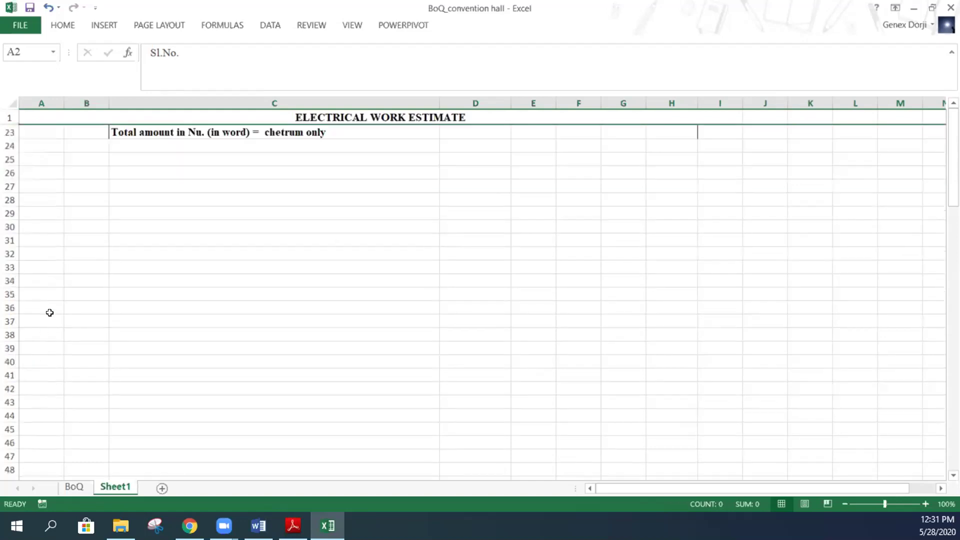
- Unhide all rows between rows 1 and 23 of the electrical work estimate and clear the row selection
left_click_drag(9, 117, 6, 132)
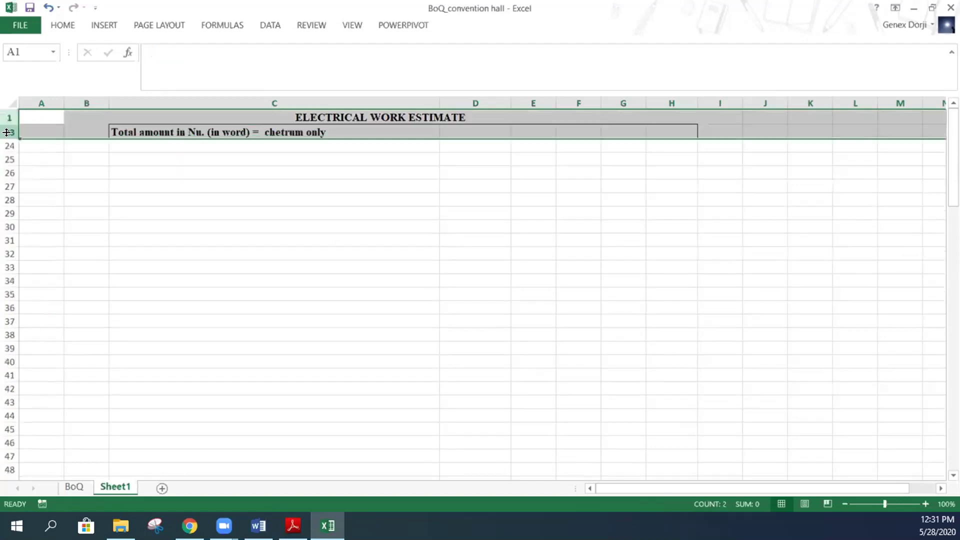
right_click(7, 131)
left_click(37, 330)
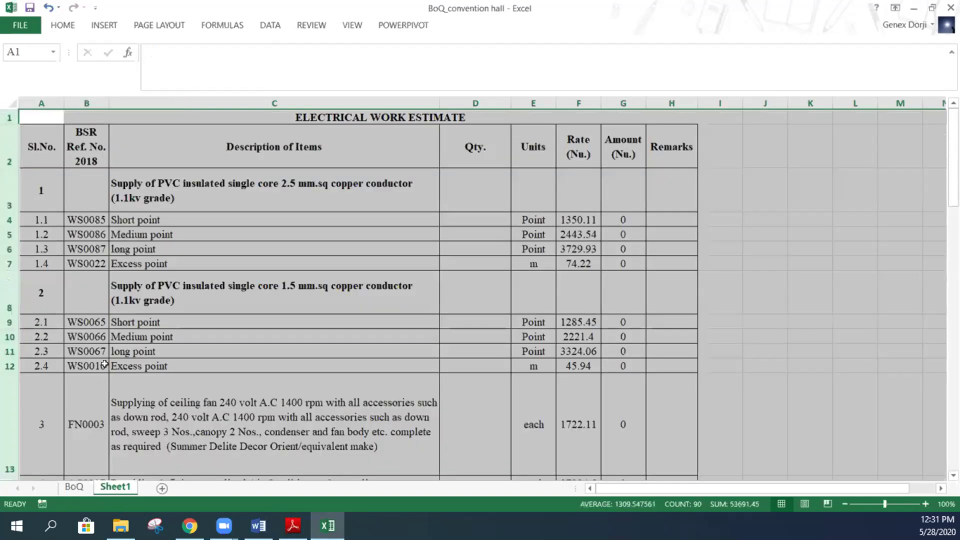
left_click(262, 337)
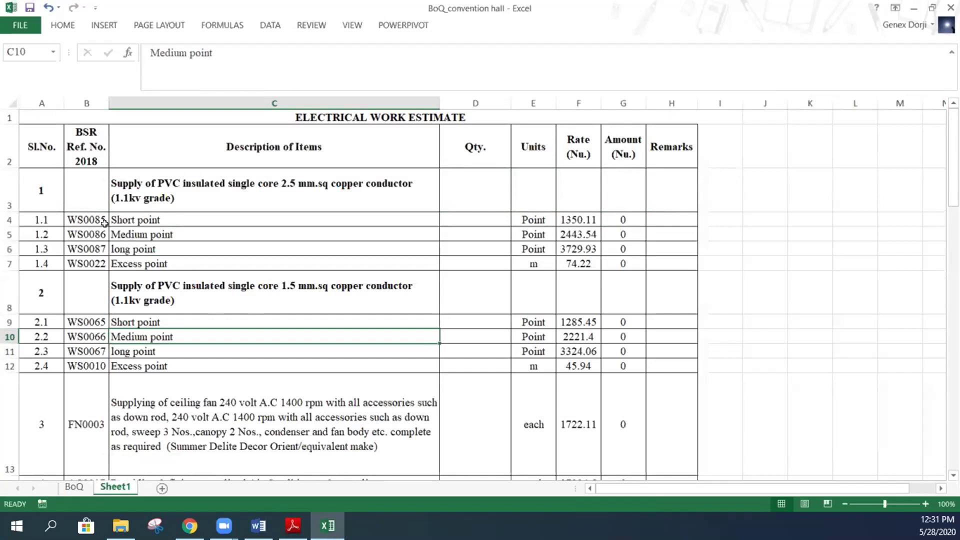
- Review the serial number and description of the 2.5 mm.sq conductor item and the BSR reference of its short point
left_click(43, 190)
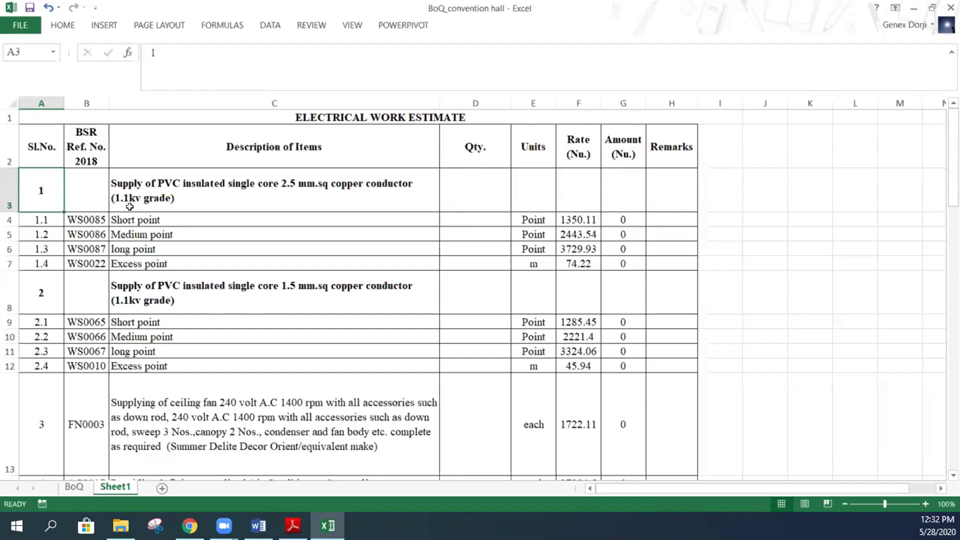
left_click(189, 201)
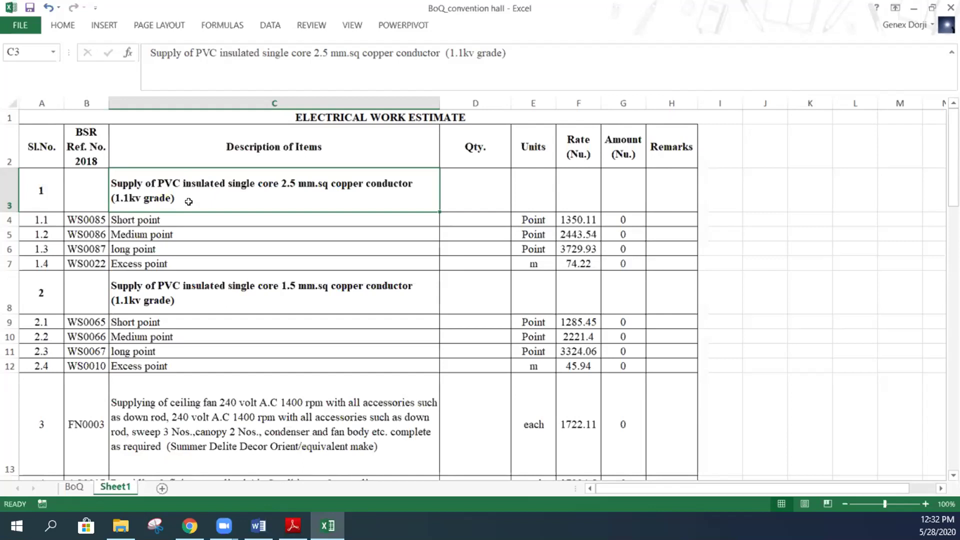
left_click(84, 218)
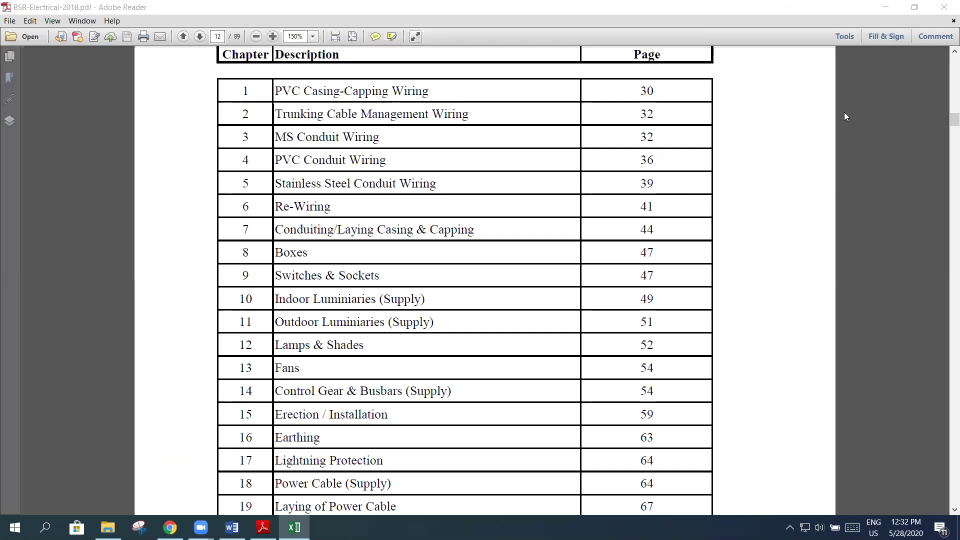
- Switch to the BSR-Electrical-2018 PDF in Adobe Reader and search for the code WS0085
left_click(778, 135)
key("ctrl+f")
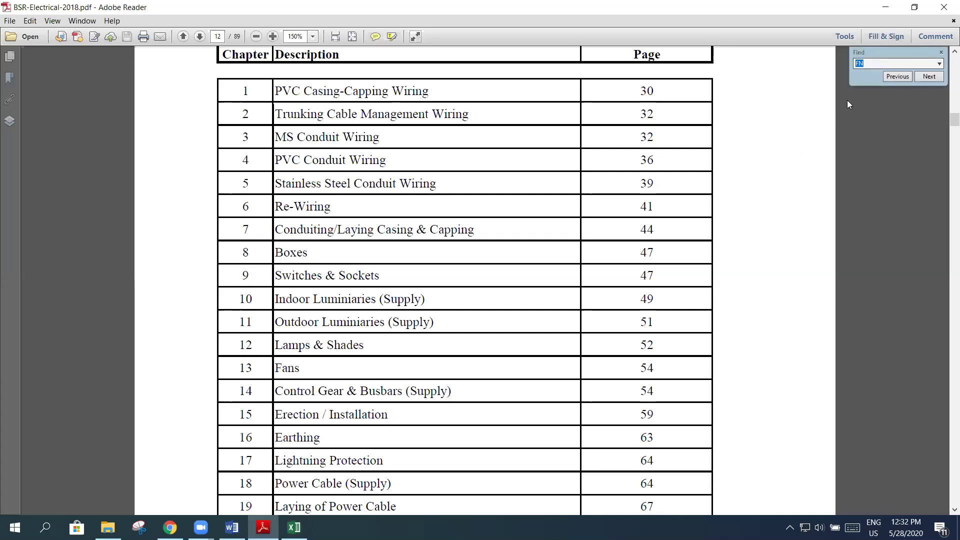
type("WS0085")
key("Return")
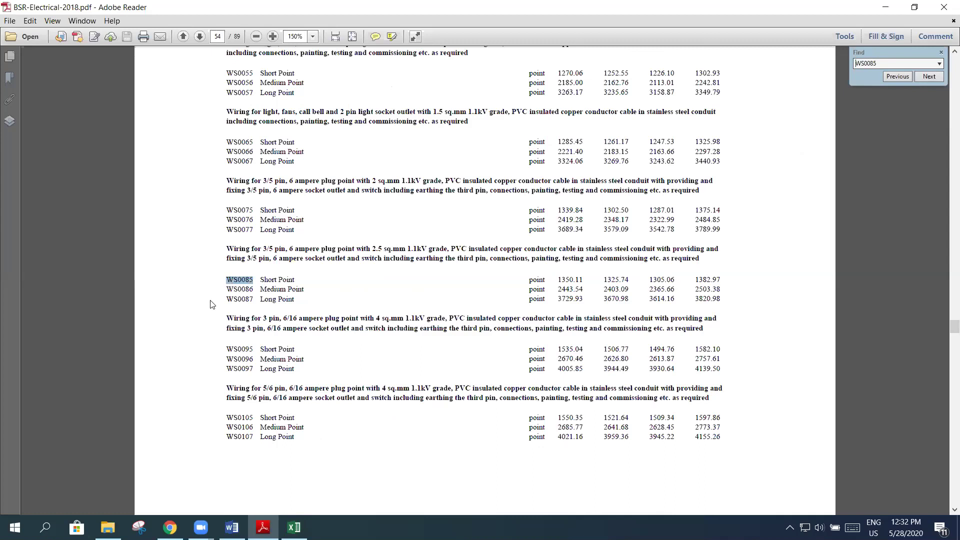
- Examine the WS0085 Short Point entry and the 2.5 sq.mm 1.1kV wiring heading above it, highlighting the matching text
left_click(241, 285)
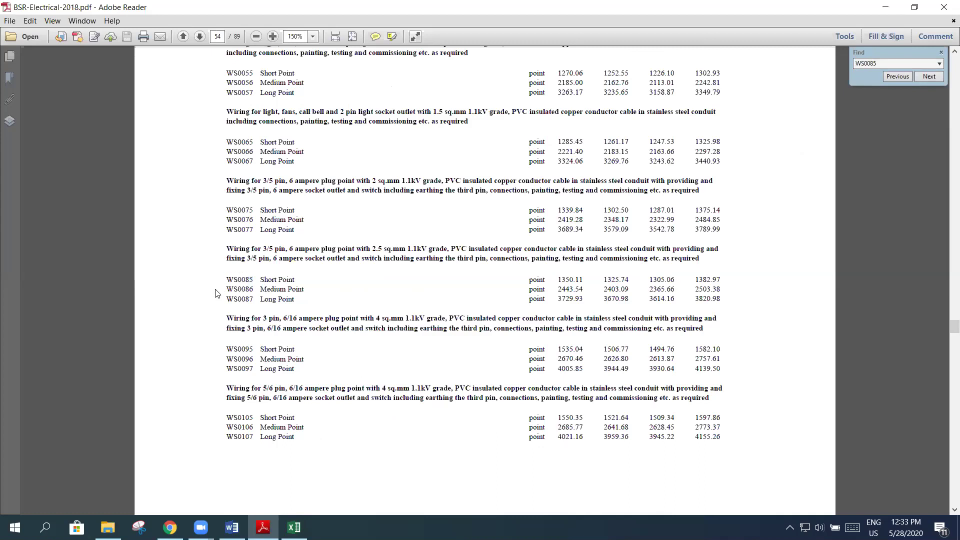
left_click_drag(226, 278, 253, 276)
left_click_drag(372, 249, 419, 249)
left_click(389, 278)
left_click_drag(372, 248, 422, 245)
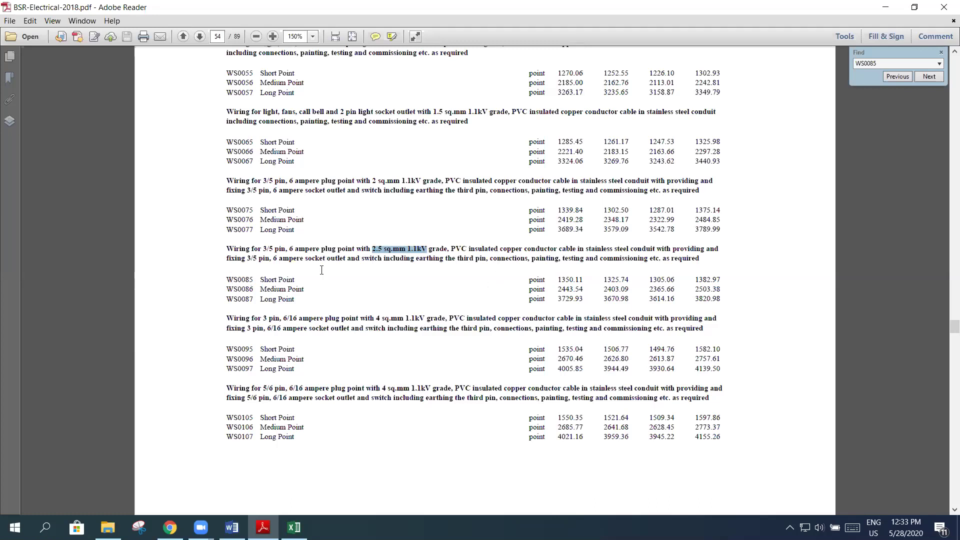
left_click_drag(263, 282, 296, 281)
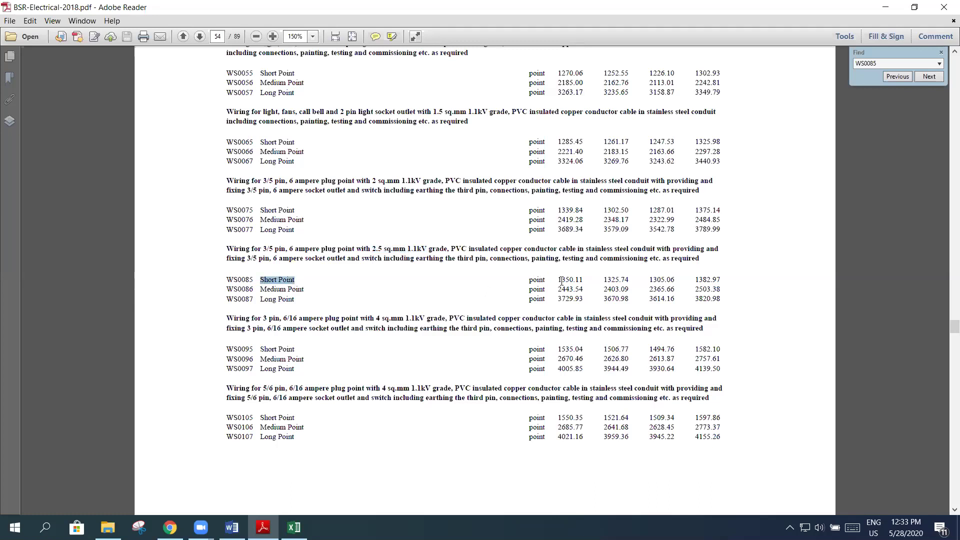
- Highlight the WS0085 Short Point rate in the first rate column of the 2.5 sq.mm wiring item
left_click_drag(554, 280, 580, 286)
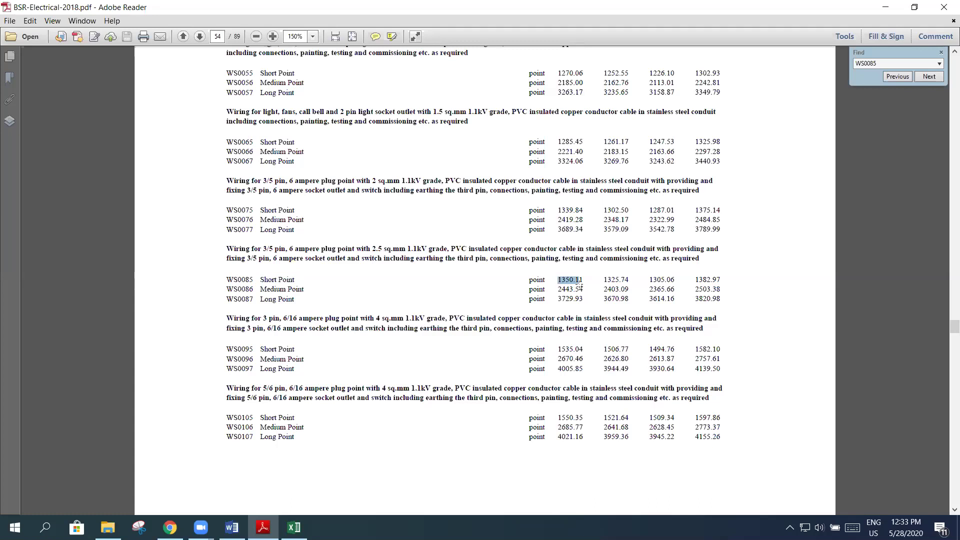
left_click(475, 294)
left_click_drag(554, 280, 582, 278)
- Examine the regional rate column headings TH, SJ, GP and PL at the start of the wiring table
scroll(589, 271, "up", 10)
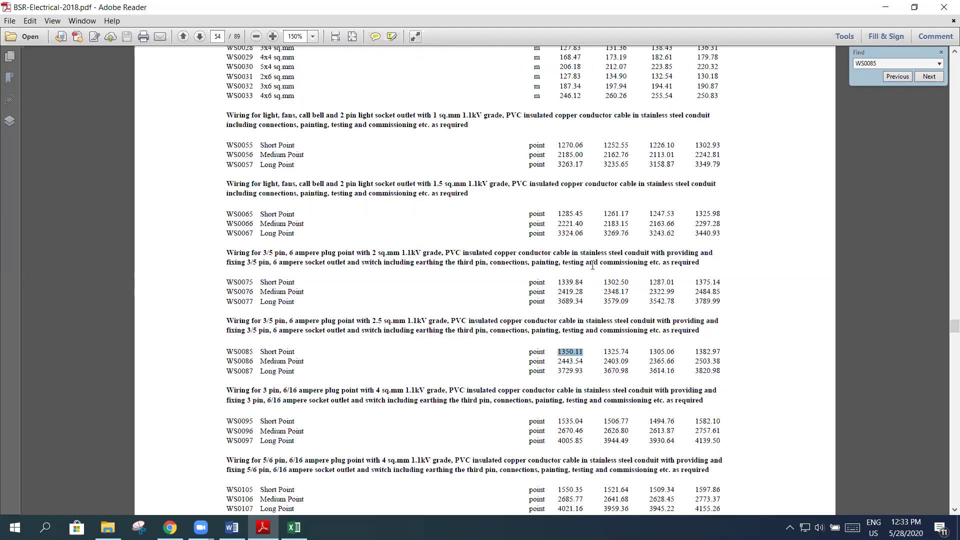
scroll(596, 270, "up", 4)
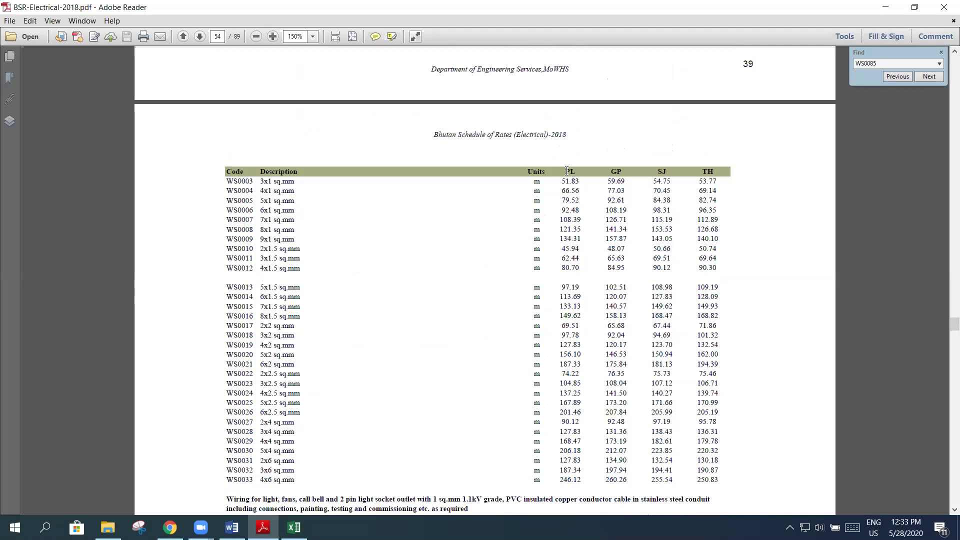
scroll(570, 172, "up", 1)
left_click_drag(560, 195, 718, 194)
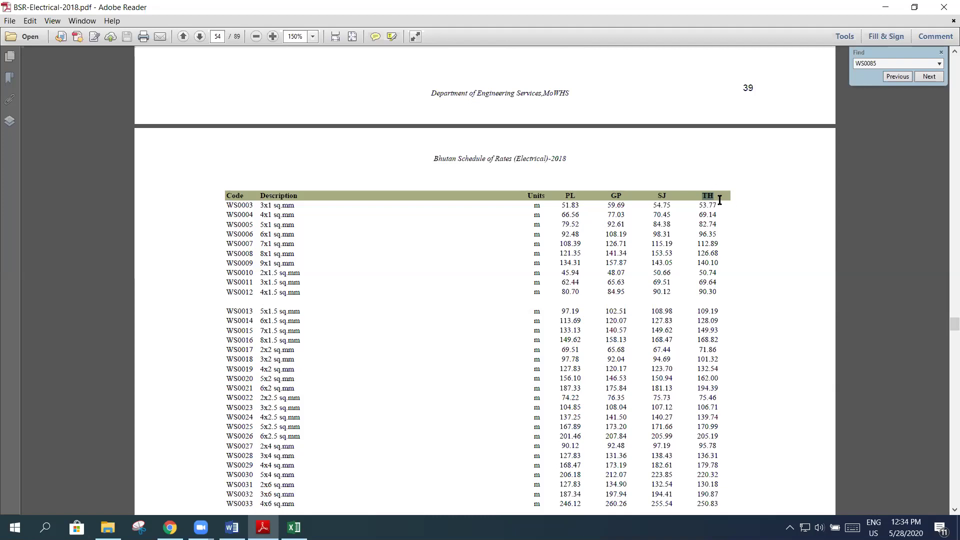
mouse_move(723, 194)
left_mouse_down()
mouse_move(741, 206)
mouse_move(726, 196)
left_mouse_up()
left_click(700, 195)
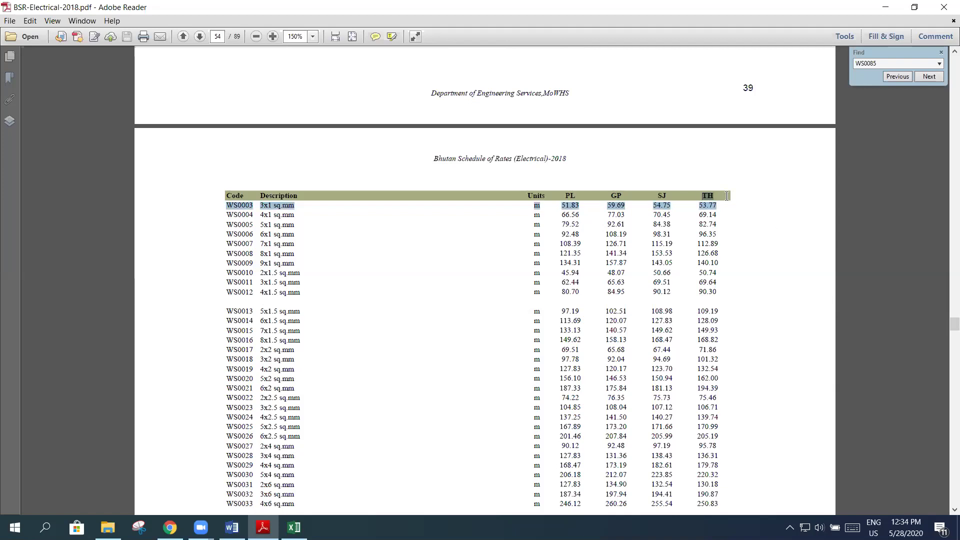
left_click(774, 247)
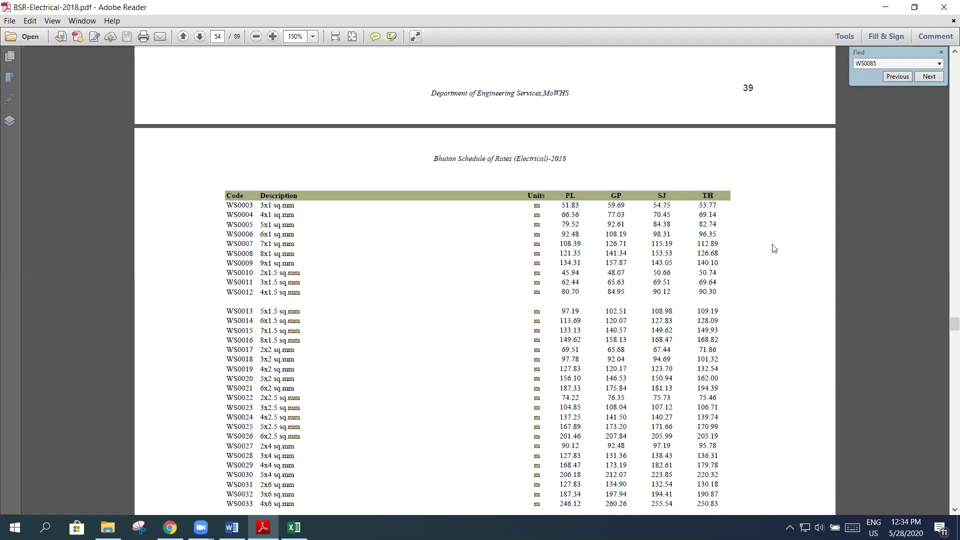
double_click(672, 193)
left_click_drag(611, 194, 619, 205)
left_click(630, 198)
left_click_drag(575, 195, 566, 197)
- Trace the wiring point rates back to the PL column heading and highlight that heading
scroll(581, 298, "down", 10)
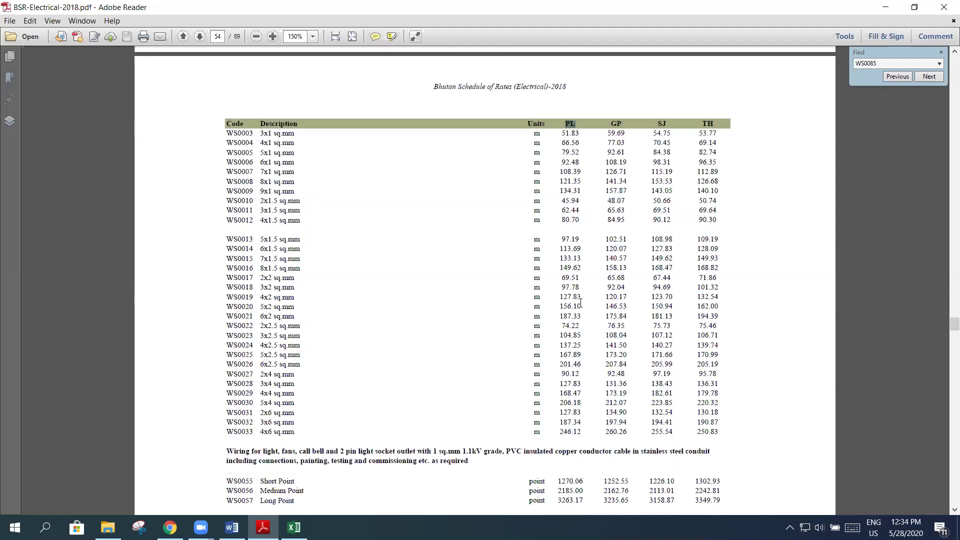
scroll(581, 300, "down", 3)
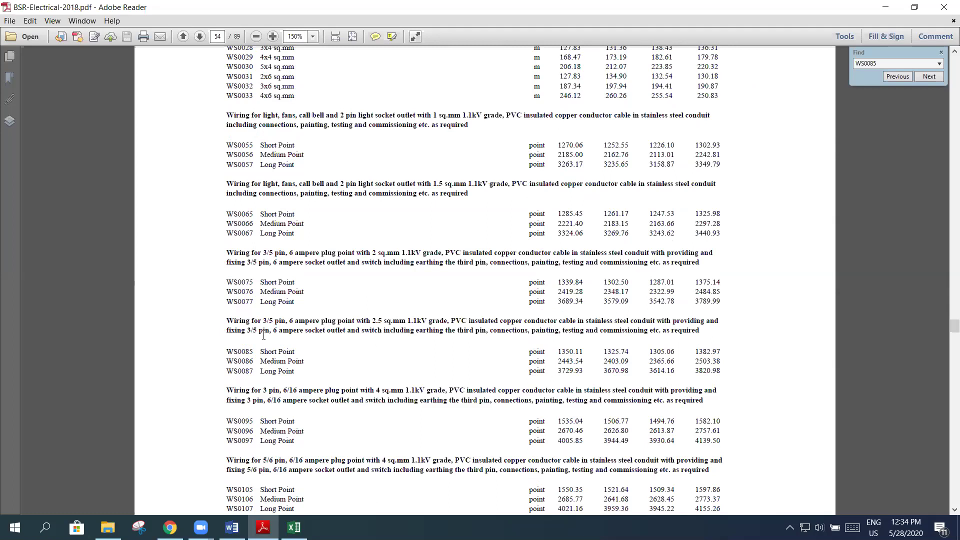
scroll(586, 245, "up", 2)
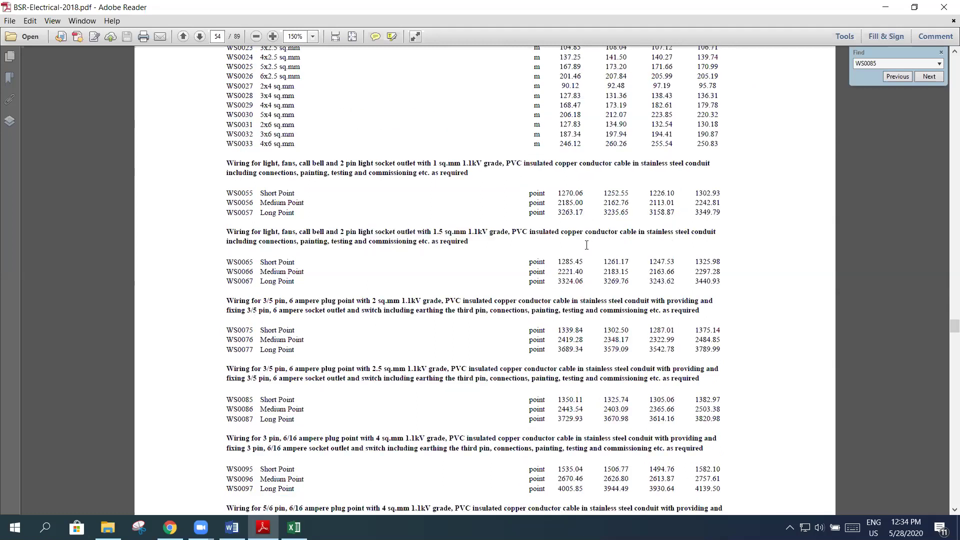
scroll(586, 244, "up", 8)
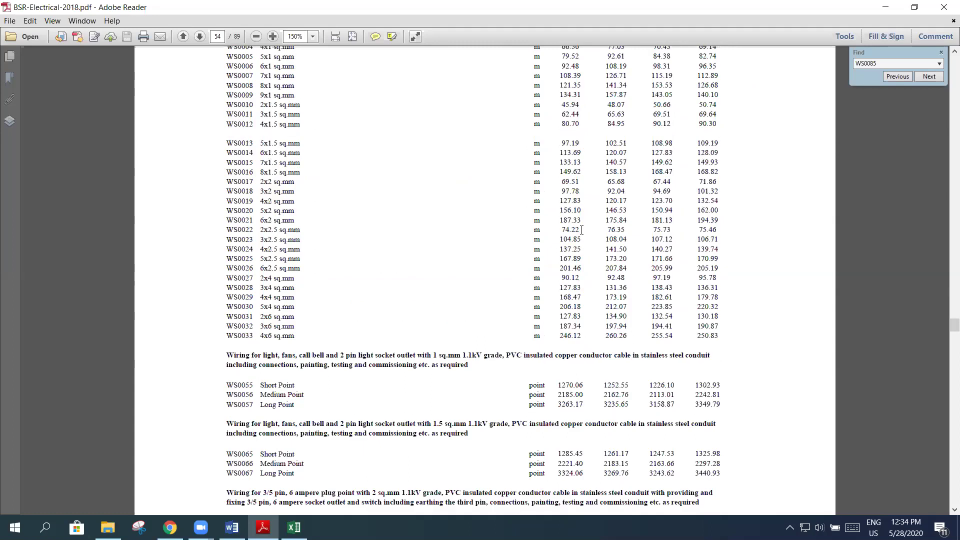
scroll(582, 230, "up", 5)
double_click(574, 149)
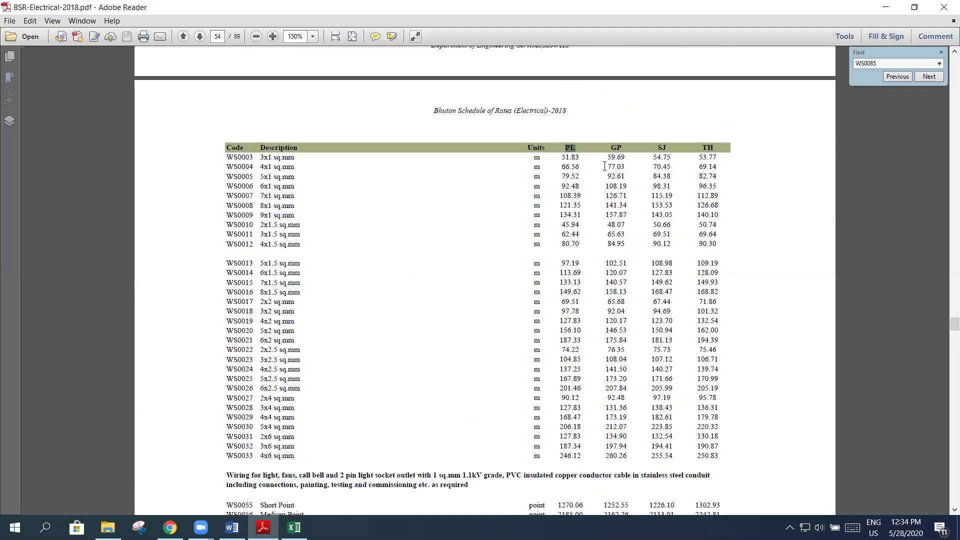
left_click(590, 187)
left_click_drag(564, 142, 568, 158)
left_click(488, 369)
- Check the WS0085 Short Point rate in the PL column against the 2.5 sq.mm wiring description
scroll(475, 343, "down", 5)
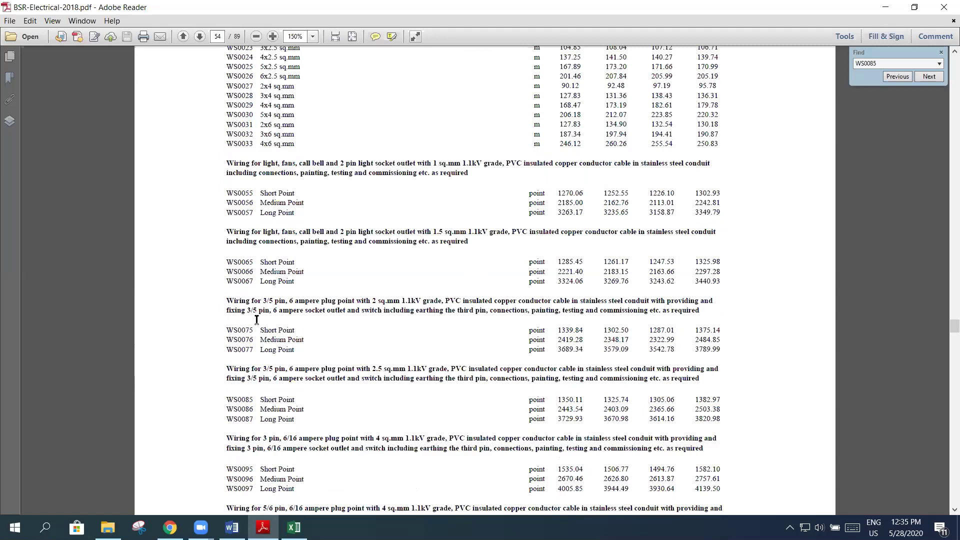
scroll(265, 360, "down", 1)
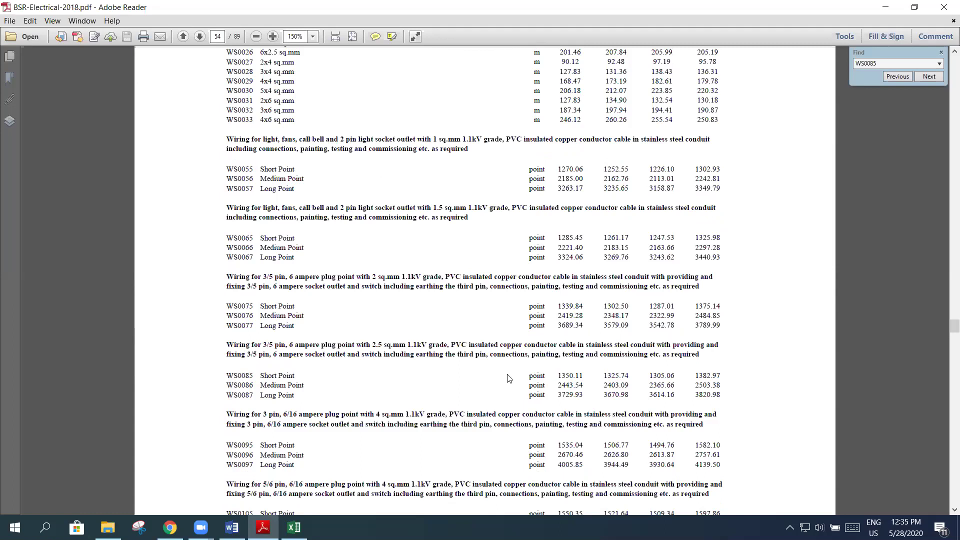
left_click_drag(558, 376, 584, 375)
left_click(598, 417)
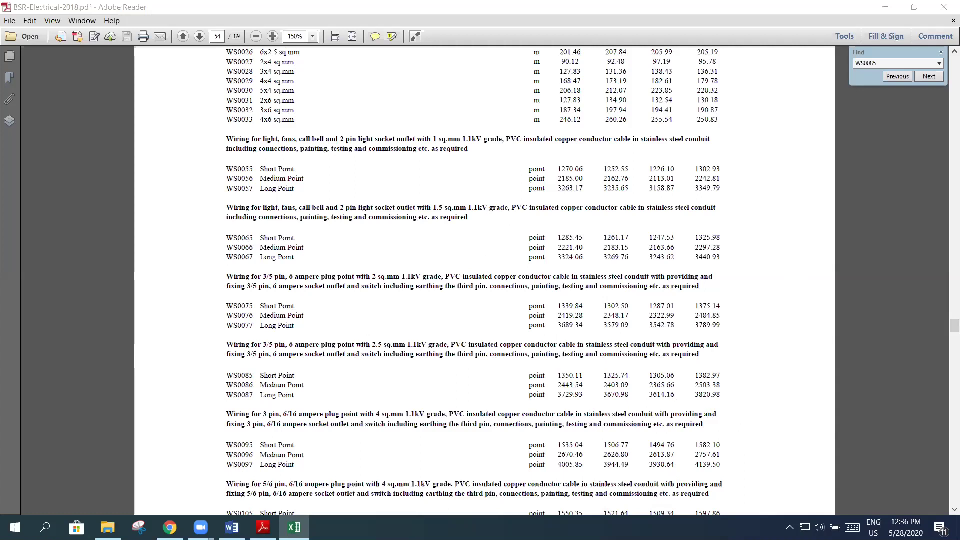
- Locate the WS0022 2x2.5 sq.mm entry and highlight its code, description, unit and PL rate
left_click(408, 114)
scroll(378, 129, "up", 4)
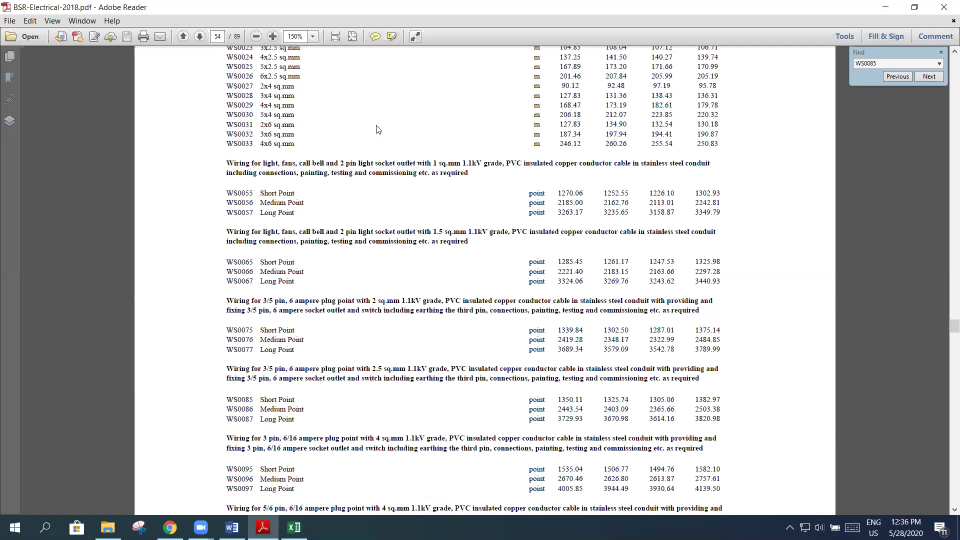
scroll(379, 131, "up", 3)
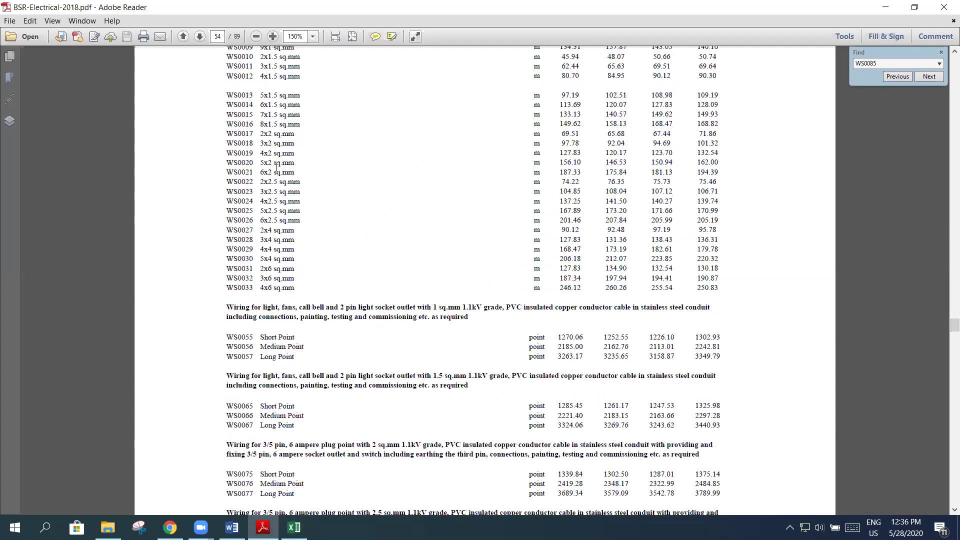
left_click_drag(227, 182, 314, 183)
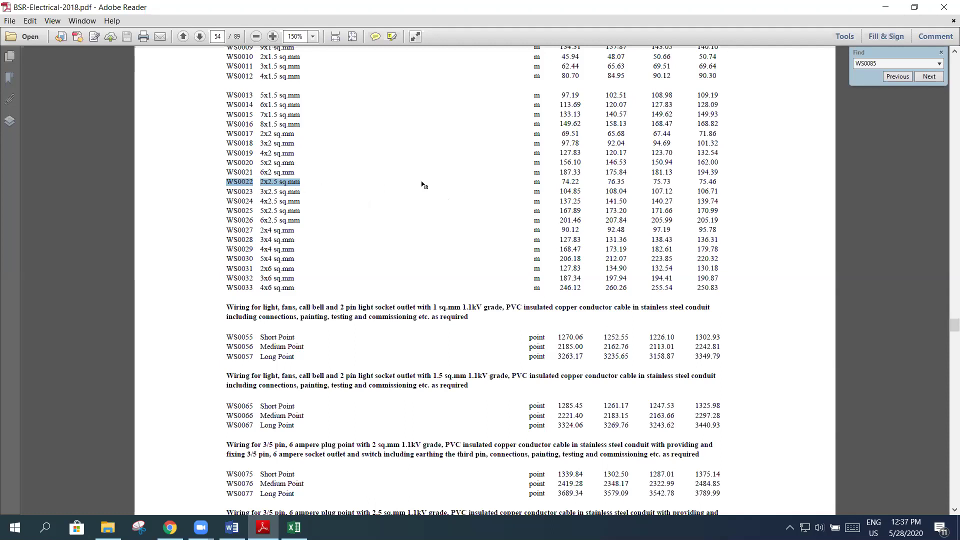
left_click(293, 187)
left_click_drag(219, 181, 583, 183)
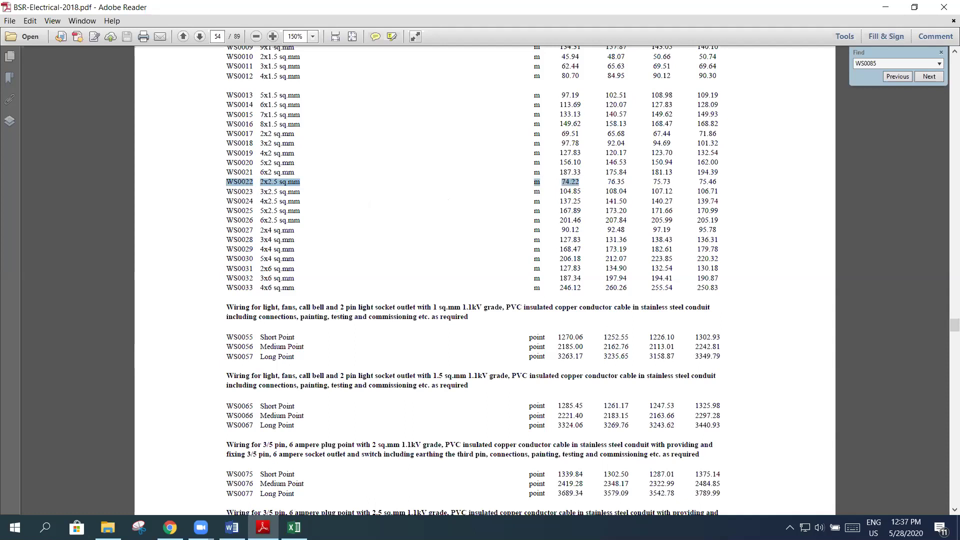
- Switch to the BoQ workbook in Excel and check the excess point rates of the 2.5 and 1.5 mm.sq conductor items
left_click(294, 527)
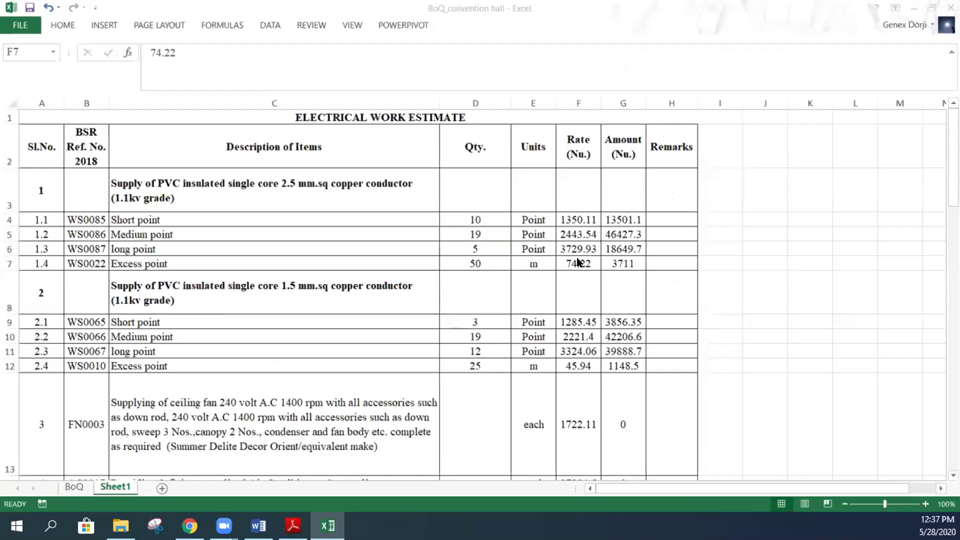
left_click(584, 257)
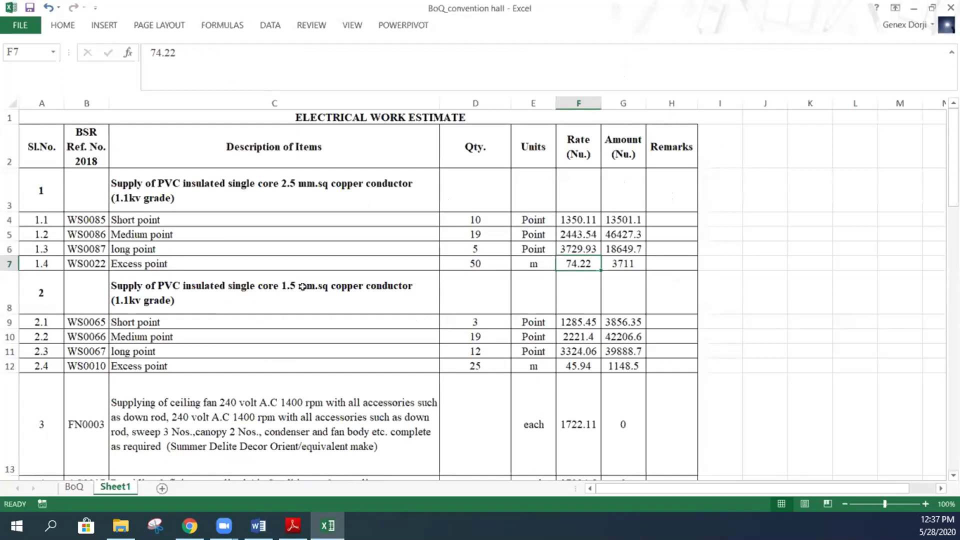
left_click(578, 366)
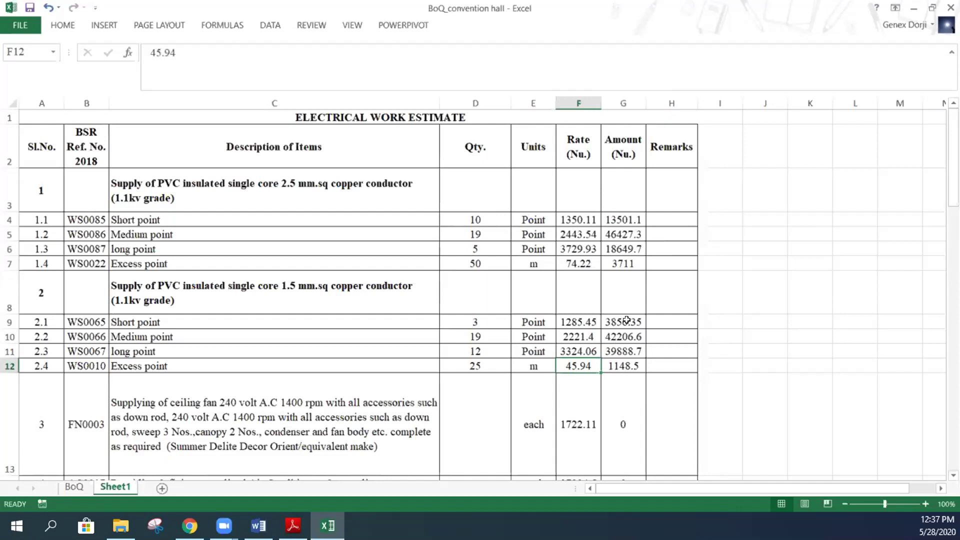
- Examine the ceiling fan description, highlighting the make "Summer Delite Decor Orient" and the "equivalent make" wording
scroll(626, 320, "down", 2)
scroll(626, 320, "down", 1)
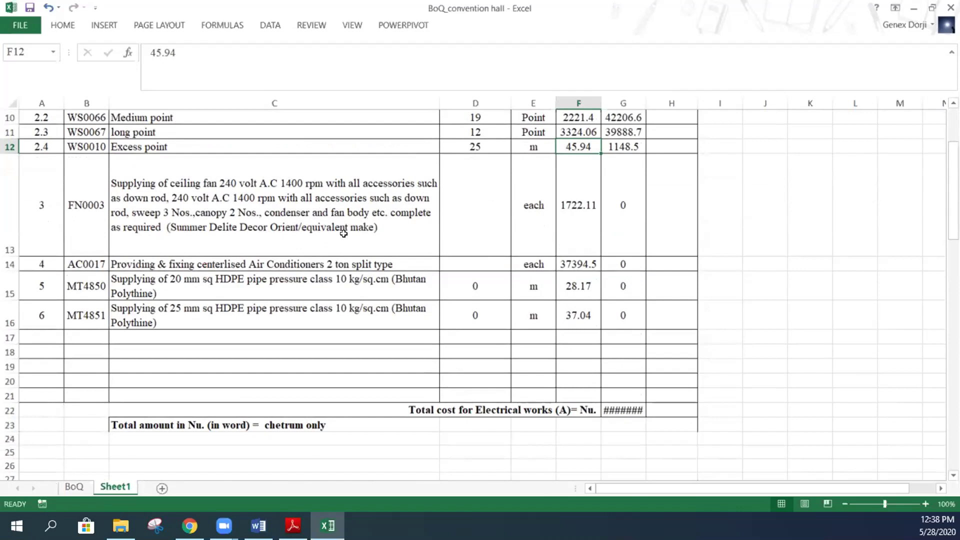
double_click(167, 225)
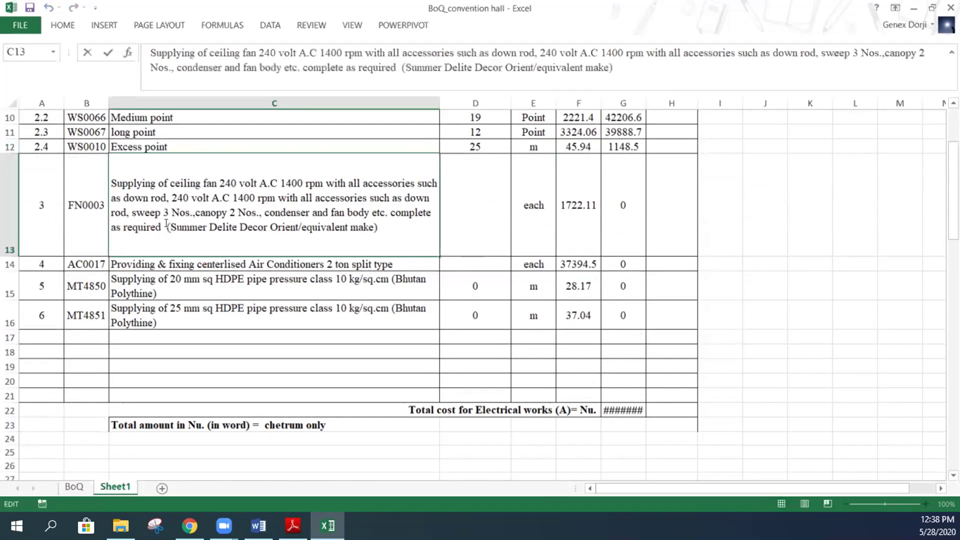
left_click_drag(168, 225, 382, 226)
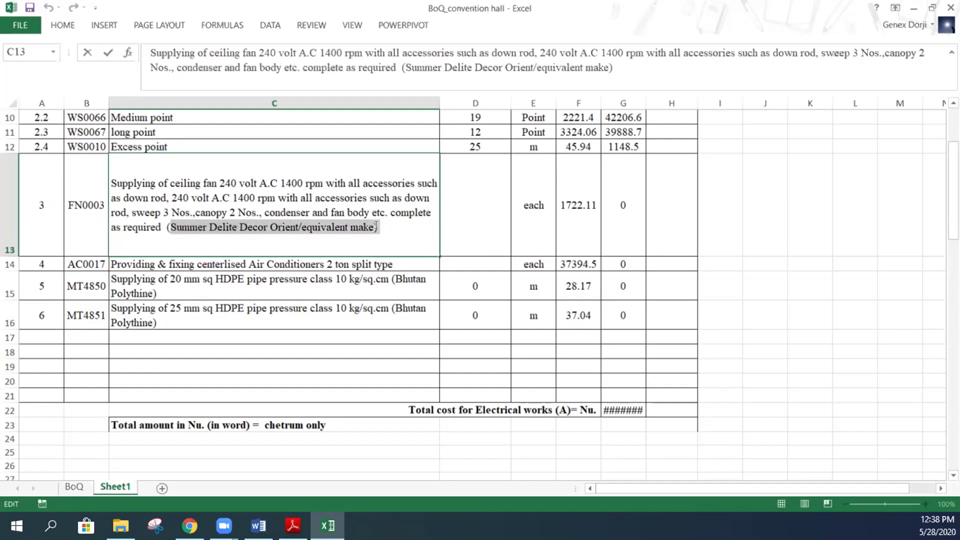
left_click(280, 235)
left_click_drag(299, 227, 171, 229)
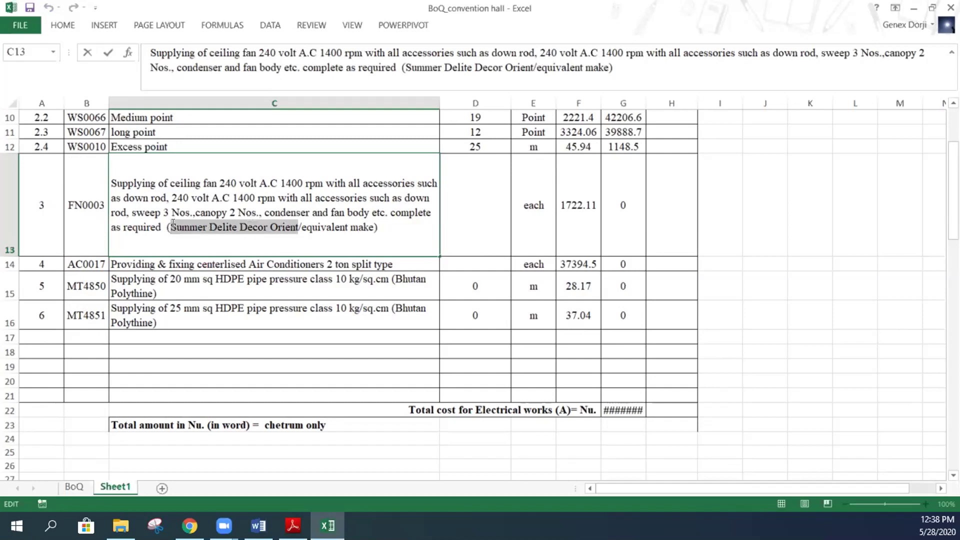
mouse_move(302, 227)
left_mouse_down()
mouse_move(380, 229)
mouse_move(300, 224)
left_mouse_up()
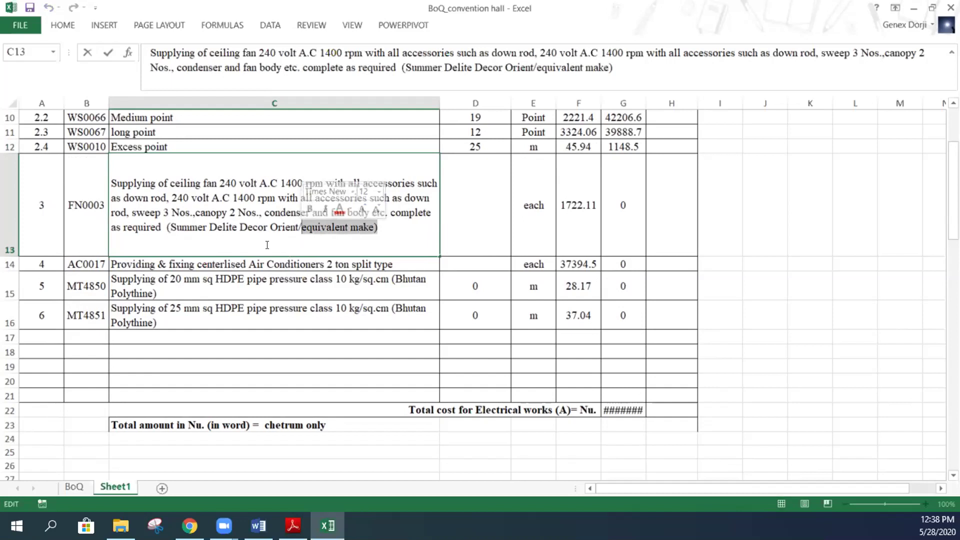
key("Right")
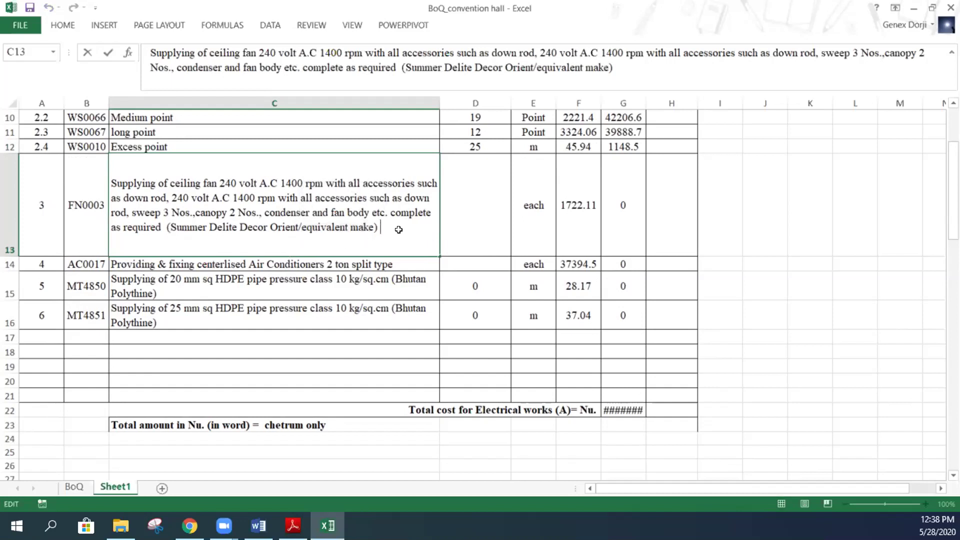
- Set the ceiling fan quantity to 15 and check the item's rate and amount formula
key("Tab")
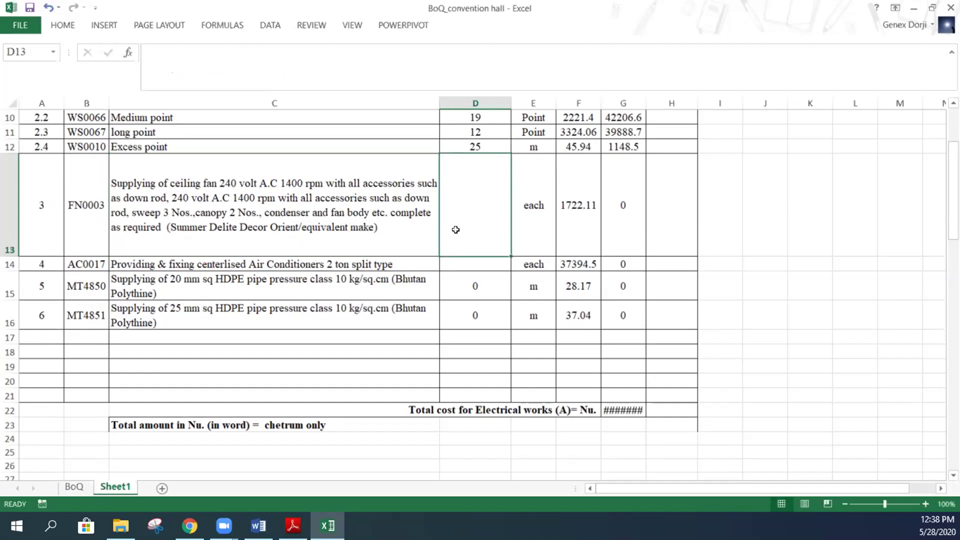
type("15")
key("Return")
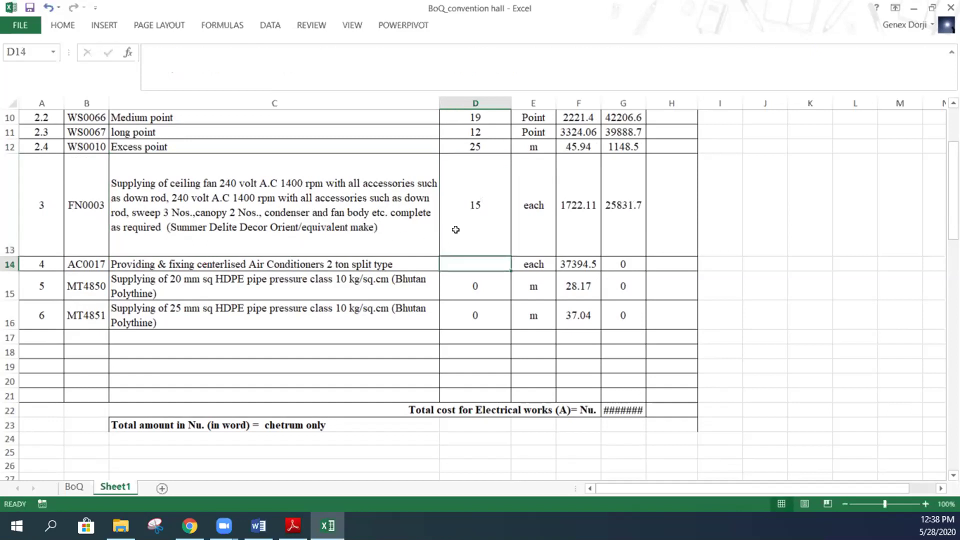
left_click(572, 218)
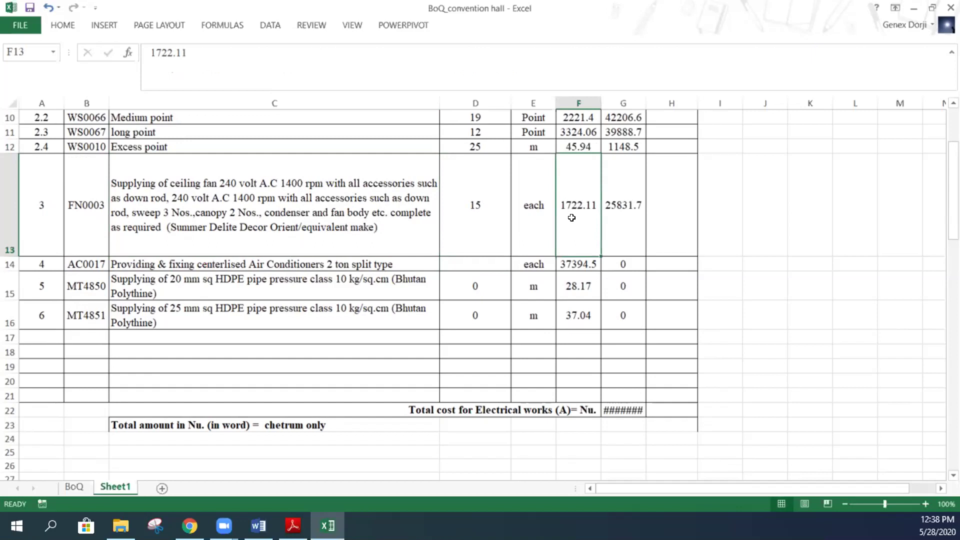
left_click(615, 219)
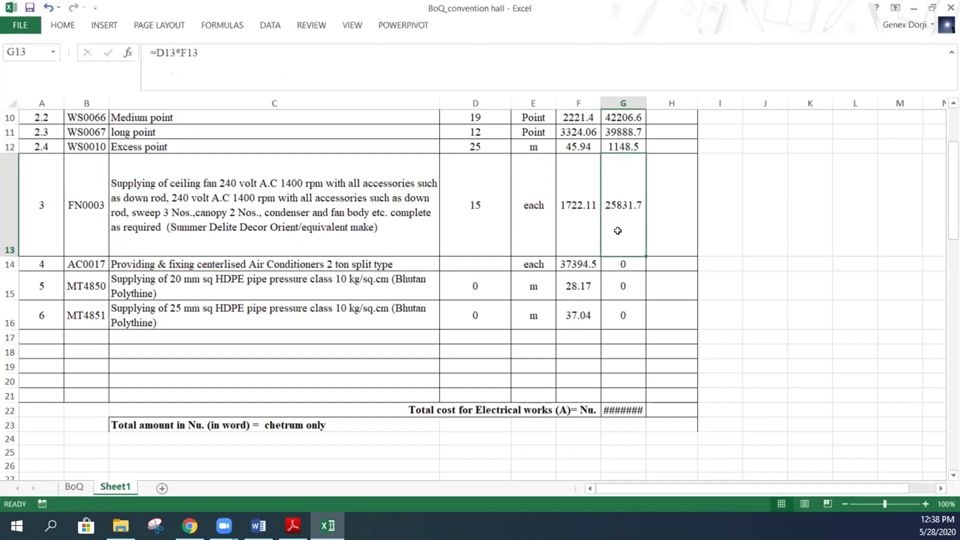
- Set the quantity of the 2 ton split type air conditioners to 10
left_click(497, 263)
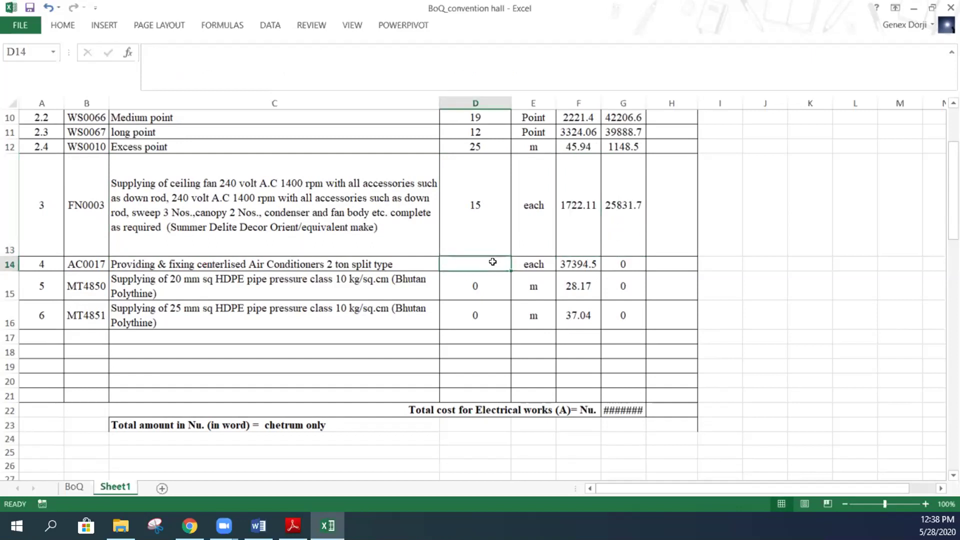
type("10")
key("Return")
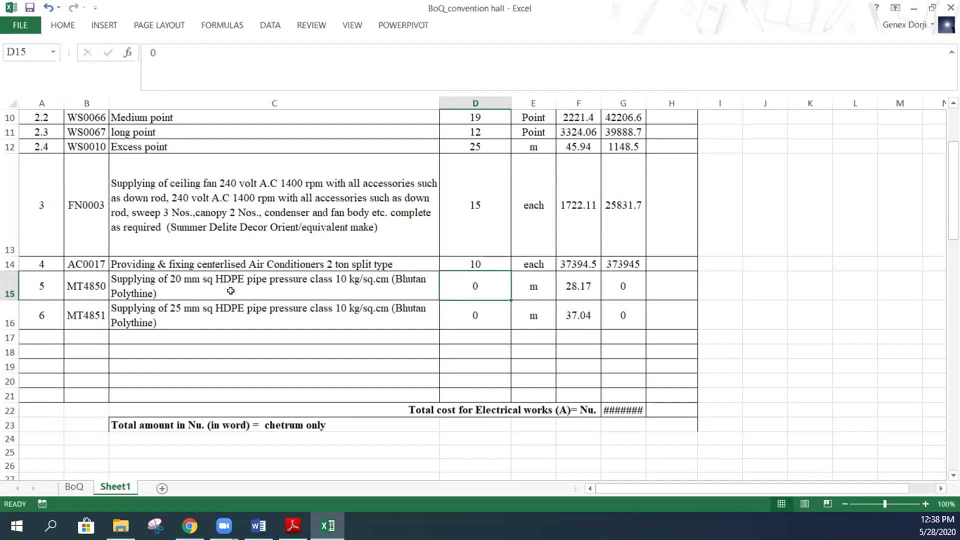
- Remove the word "sq" after "20 mm" in the description of the 20 mm HDPE pipe item
left_click(204, 279)
double_click(210, 279)
double_click(210, 279)
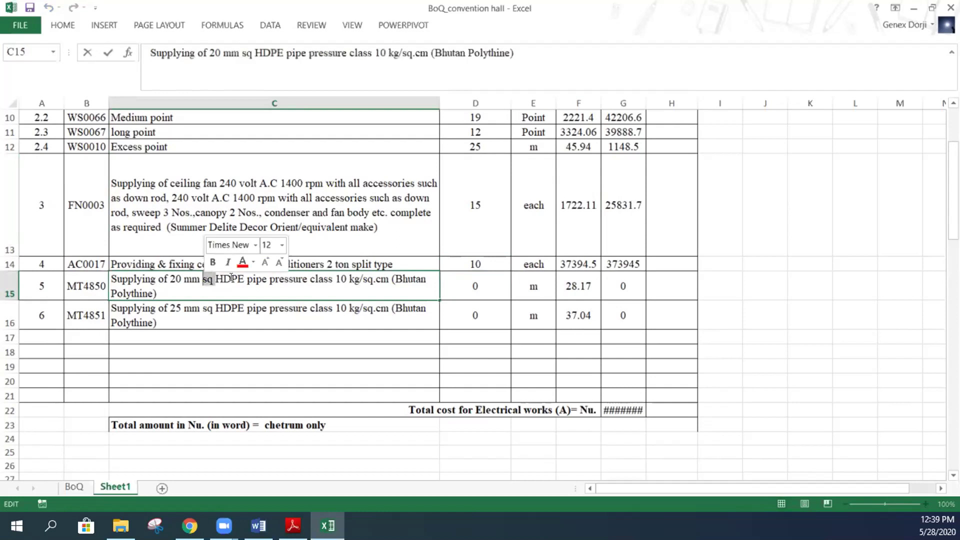
key("BackSpace")
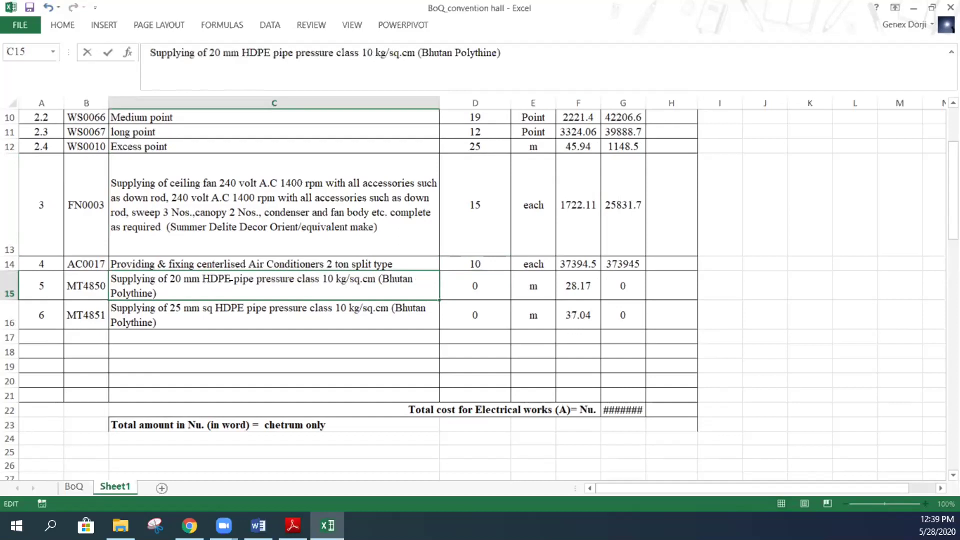
- Remove the word "sq" after "25 mm" in the description of the 25 mm HDPE pipe item
double_click(201, 309)
double_click(202, 308)
key("BackSpace")
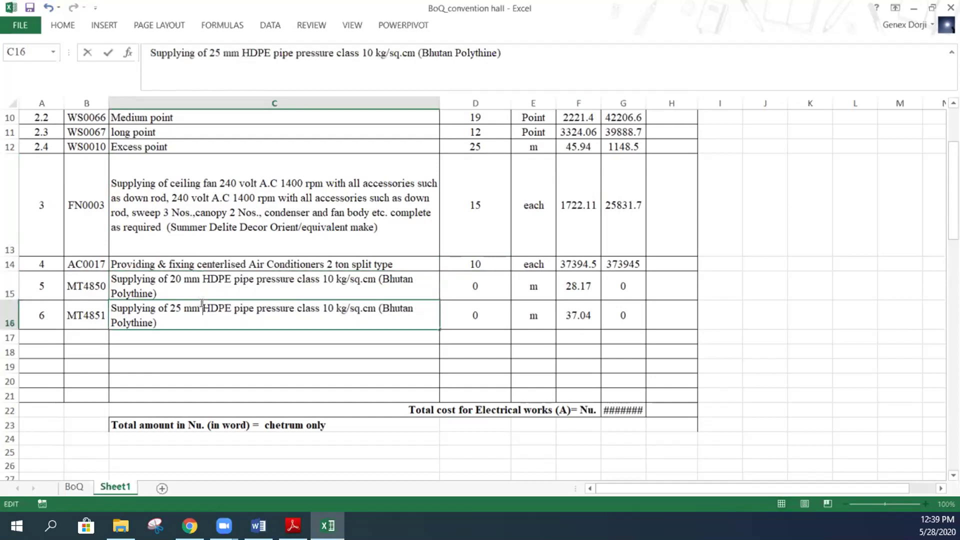
left_click(245, 343)
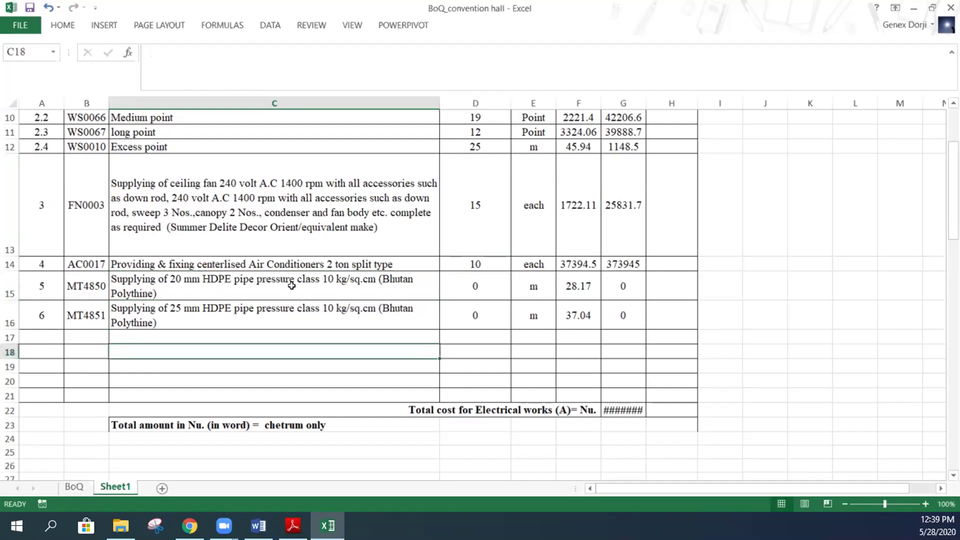
- Set the quantities of the 20 mm and 25 mm HDPE pipes to 125 and 50 respectively
left_click(352, 281)
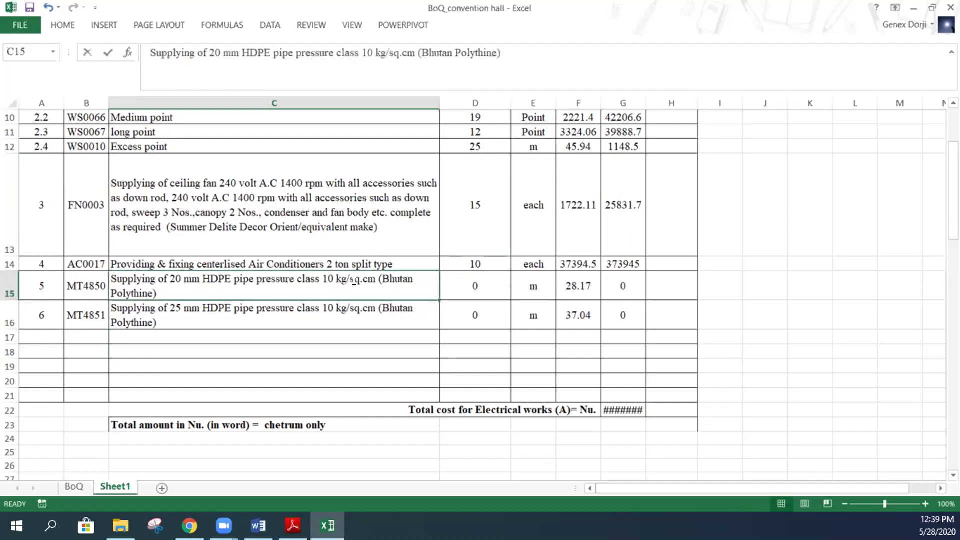
left_click(465, 287)
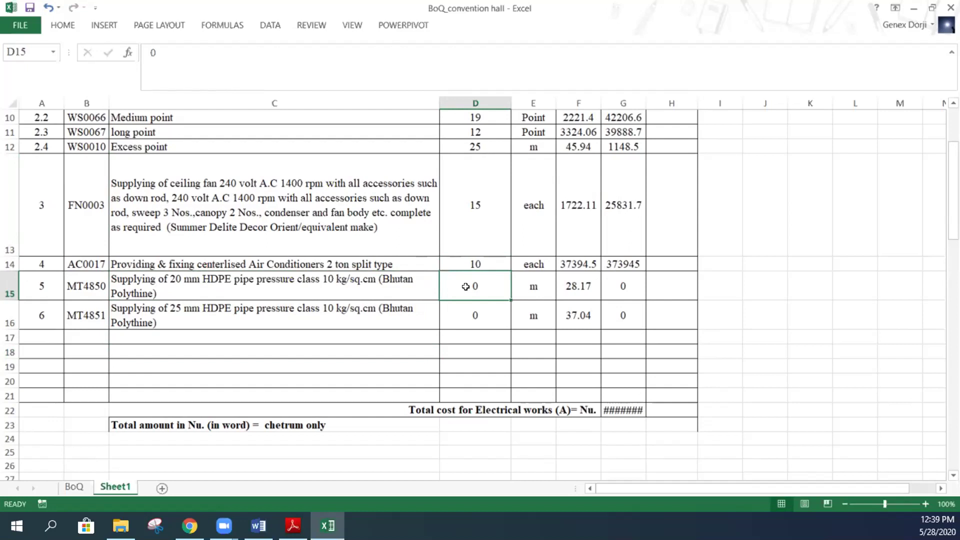
type("125")
key("Return")
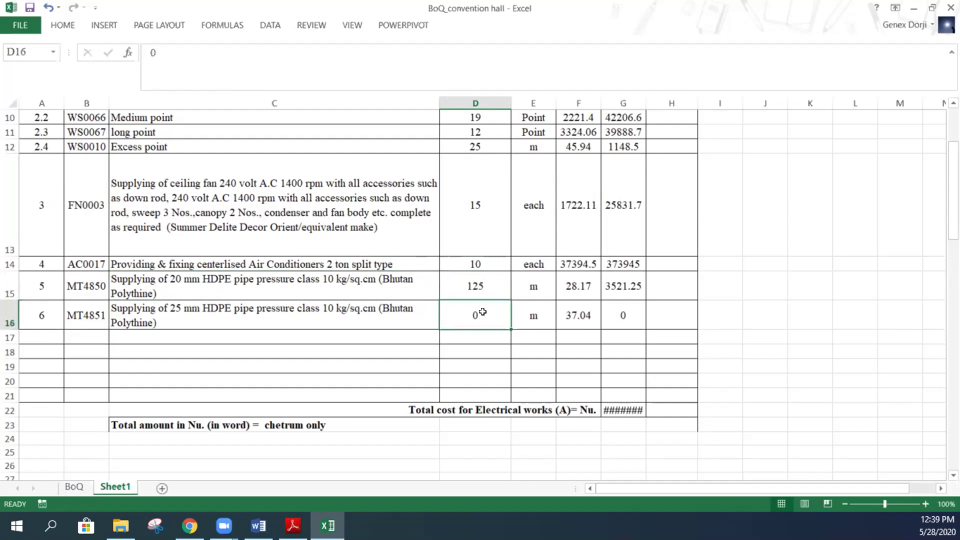
type("50")
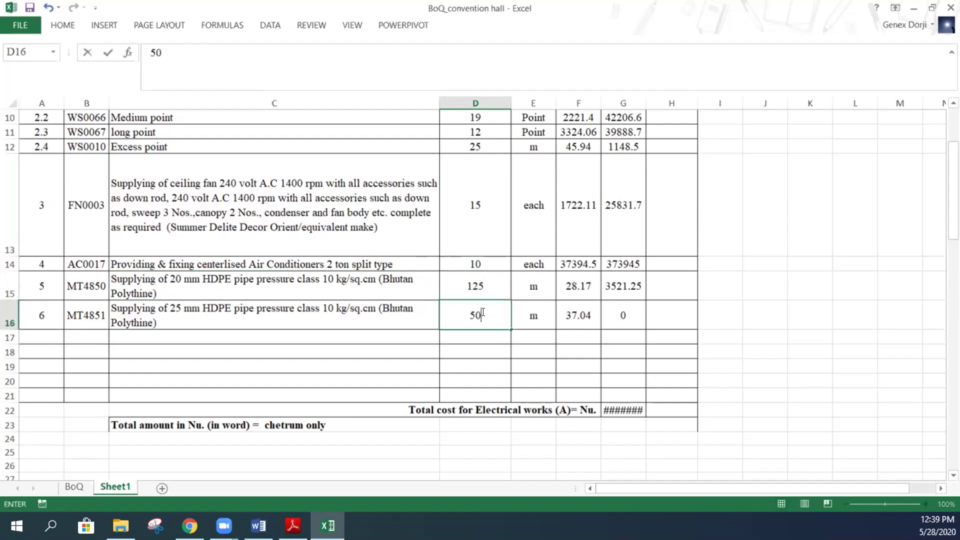
key("Return")
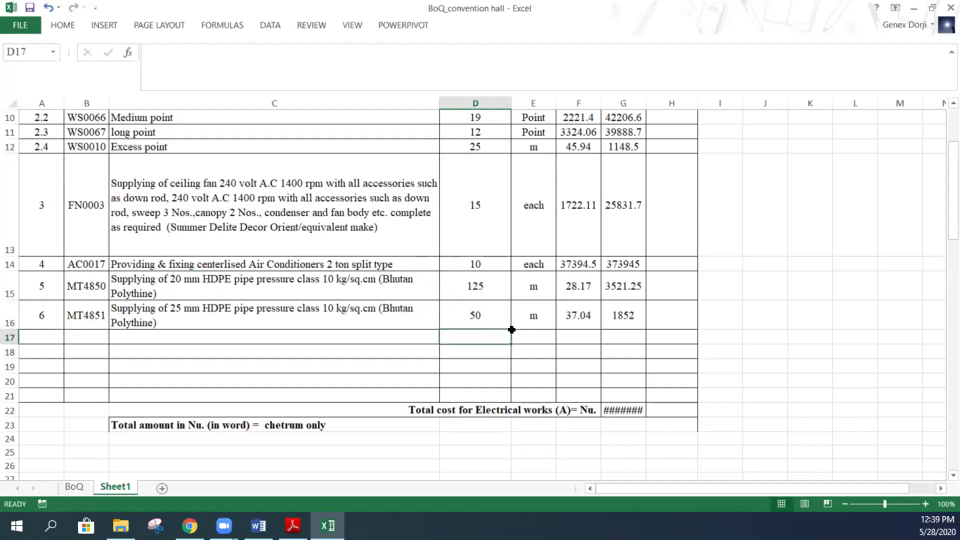
- Widen the Amount column enough to show the total cost for electrical works in full
left_click(622, 408)
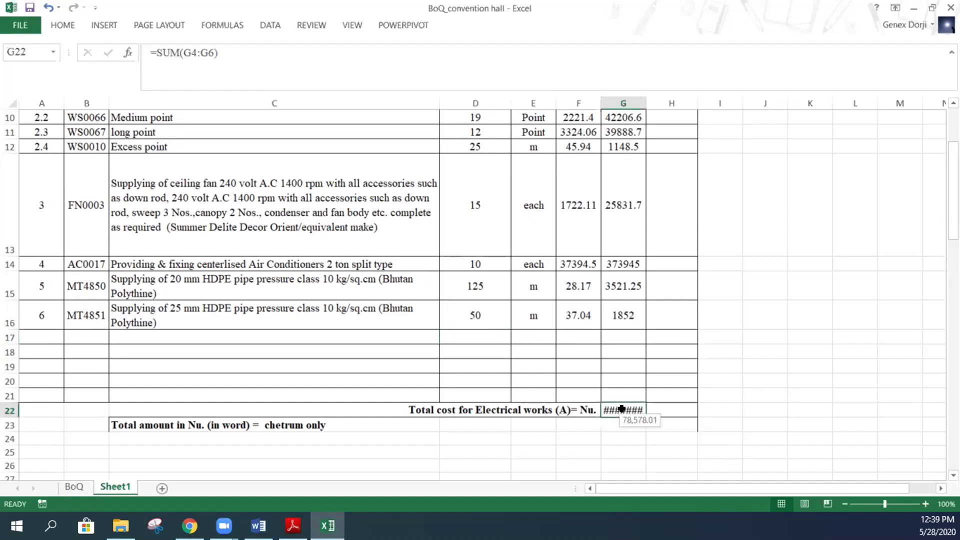
key("BackSpace")
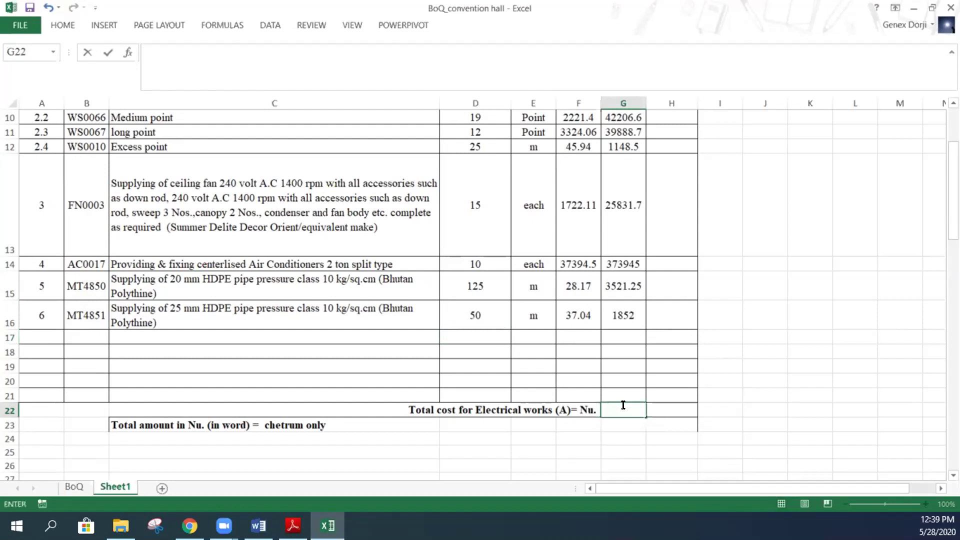
key("ctrl+z")
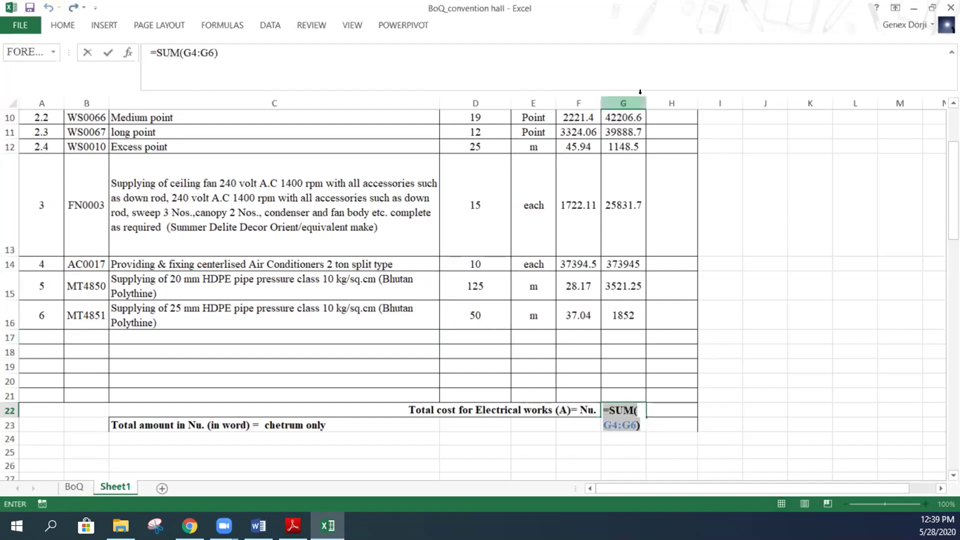
left_click_drag(86, 103, 671, 103)
key("Escape")
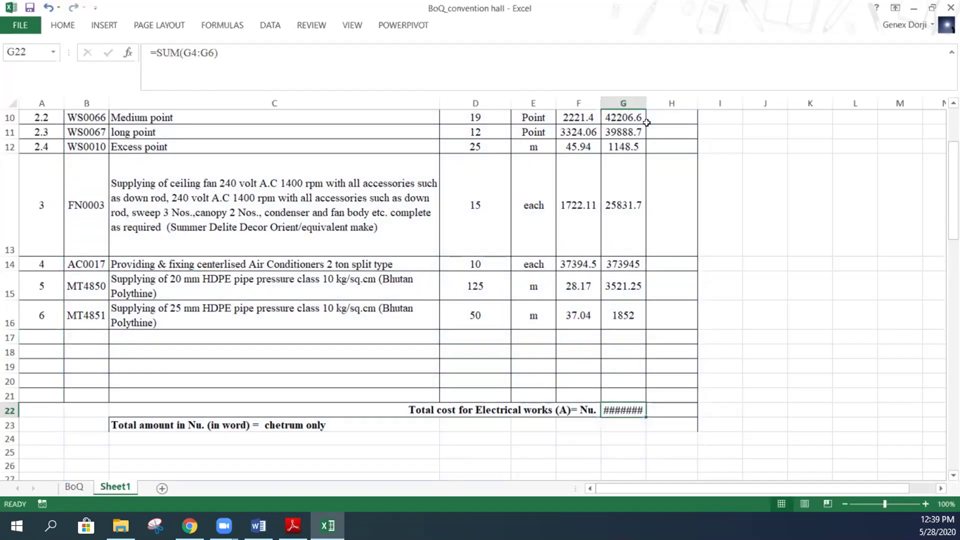
left_click_drag(647, 103, 666, 103)
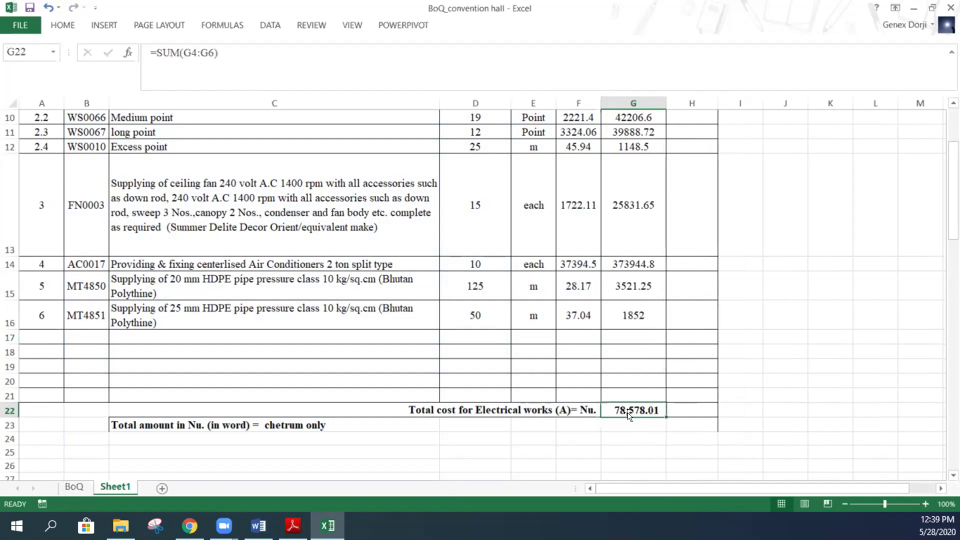
double_click(264, 424)
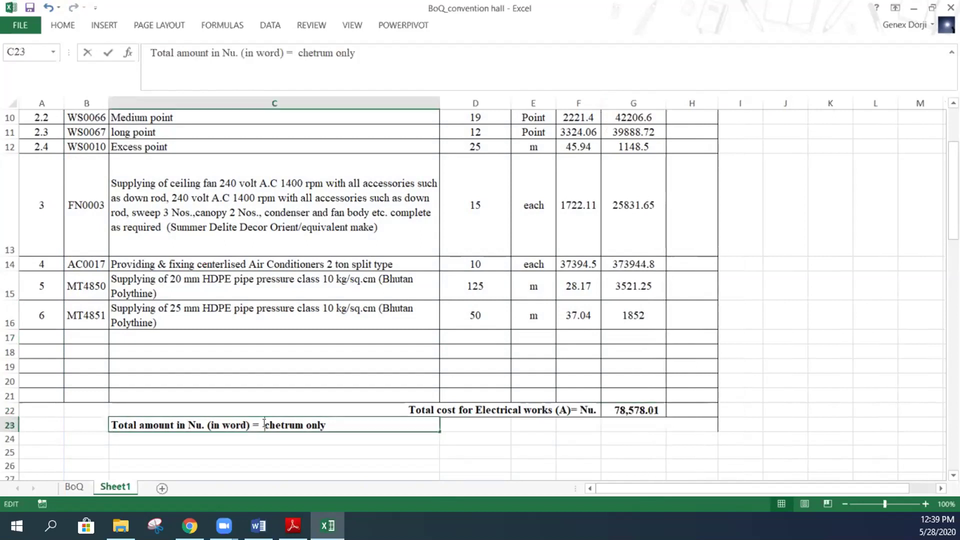
type("sevent")
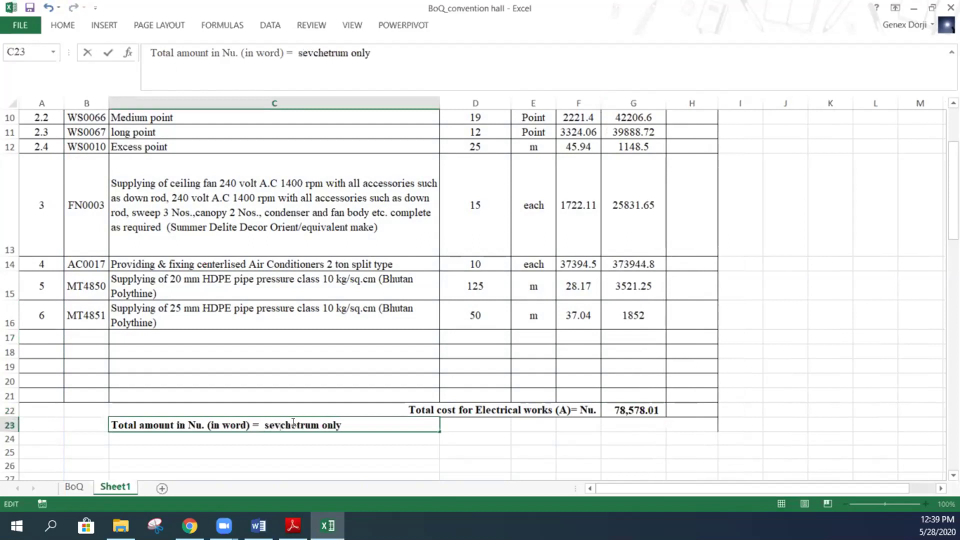
type("y ")
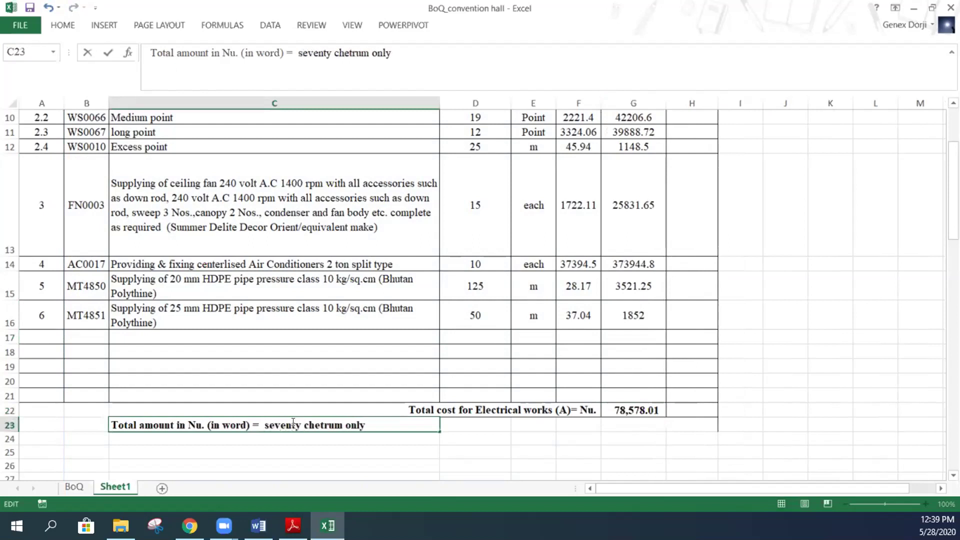
type("eith th")
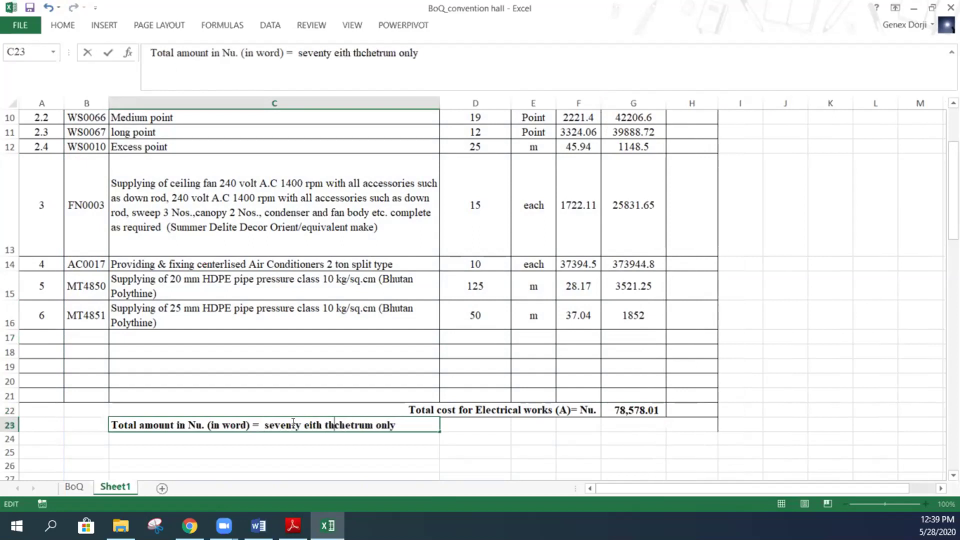
key("BackSpace")
key("BackSpace")
key("BackSpace")
key("BackSpace")
key("BackSpace")
key("BackSpace")
key("BackSpace")
key("BackSpace")
key("BackSpace")
key("BackSpace")
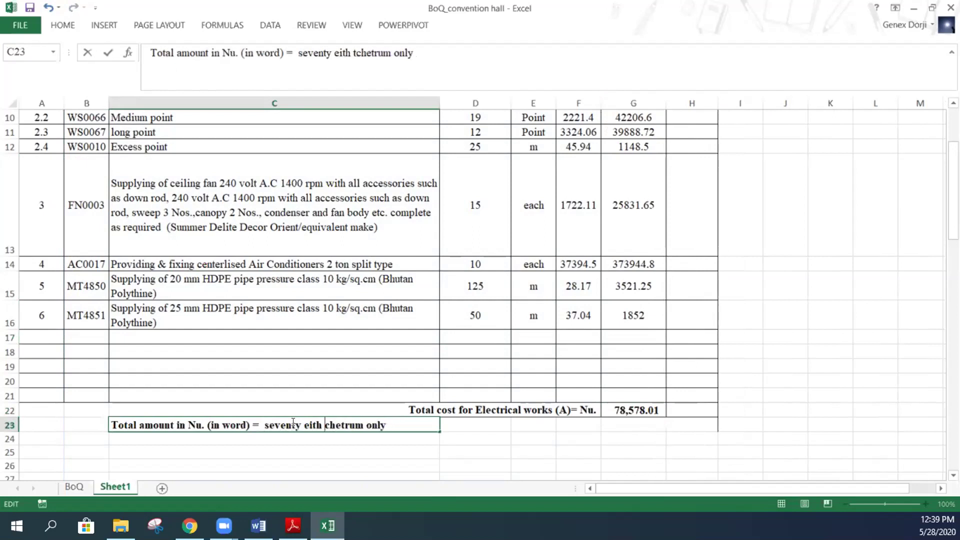
key("BackSpace")
key("BackSpace")
key("BackSpace")
key("BackSpace")
key("BackSpace")
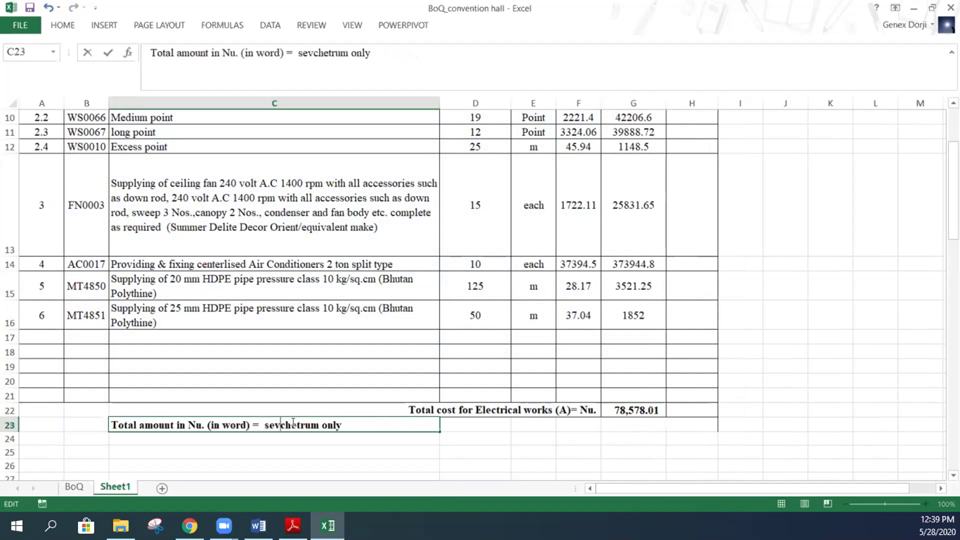
- Extend the total cost formula for electrical works to cover every item amount, as =SUM(G4:G16)
double_click(646, 407)
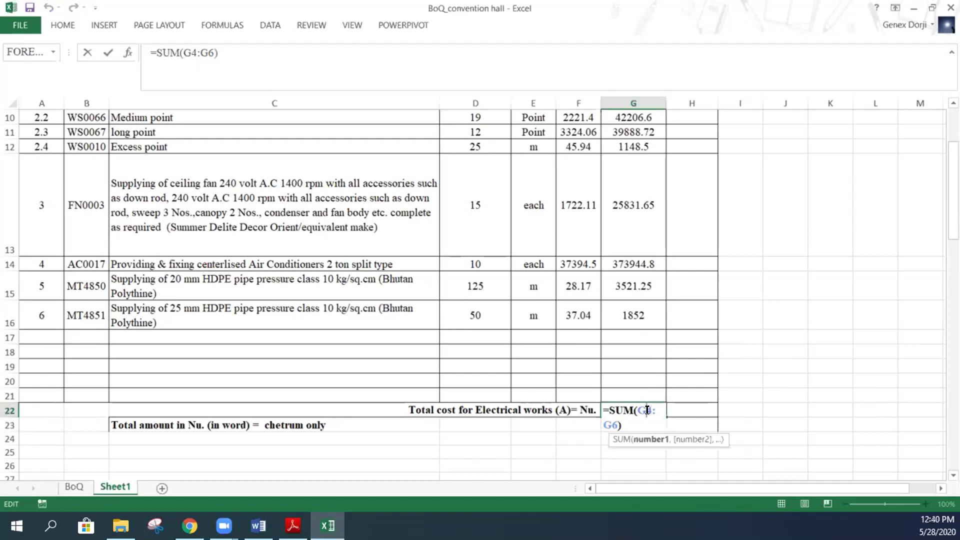
scroll(634, 346, "up", 3)
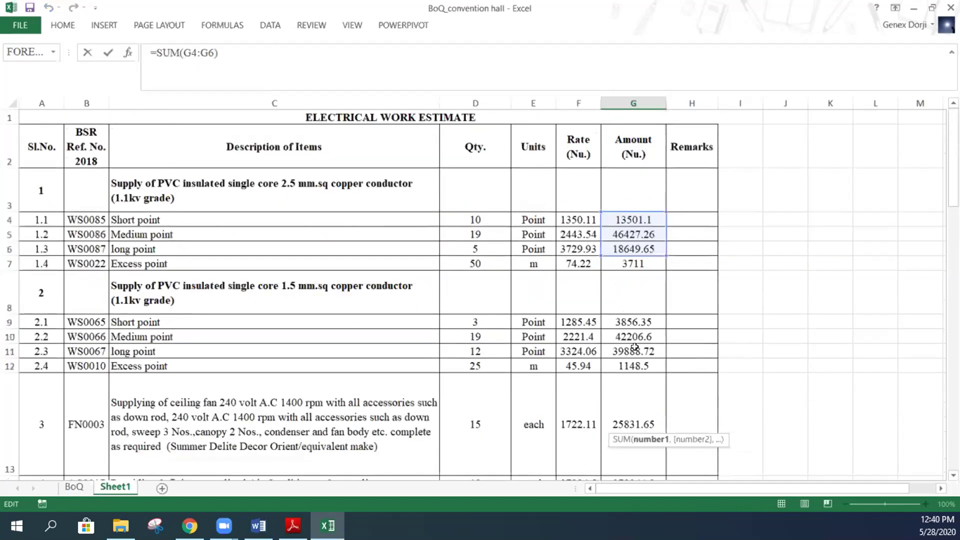
key("Escape")
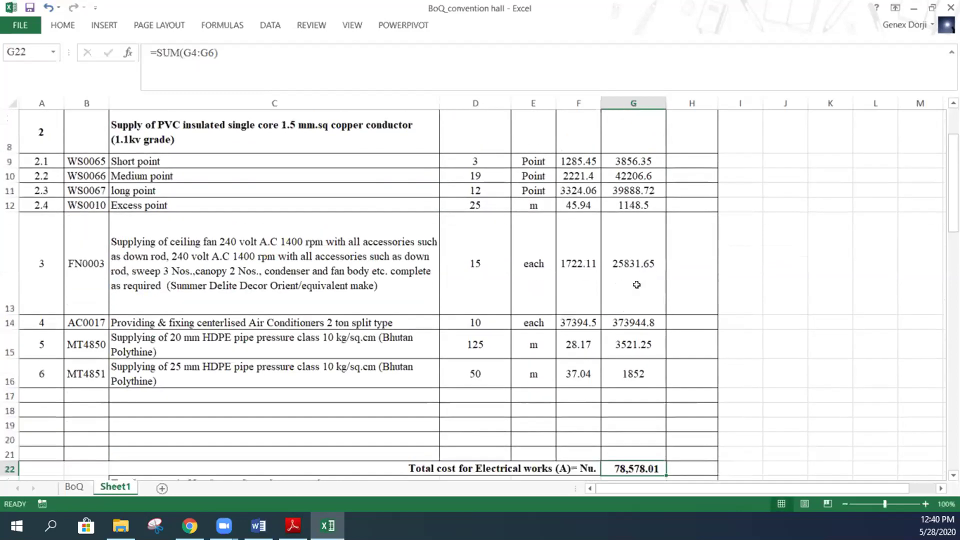
double_click(638, 462)
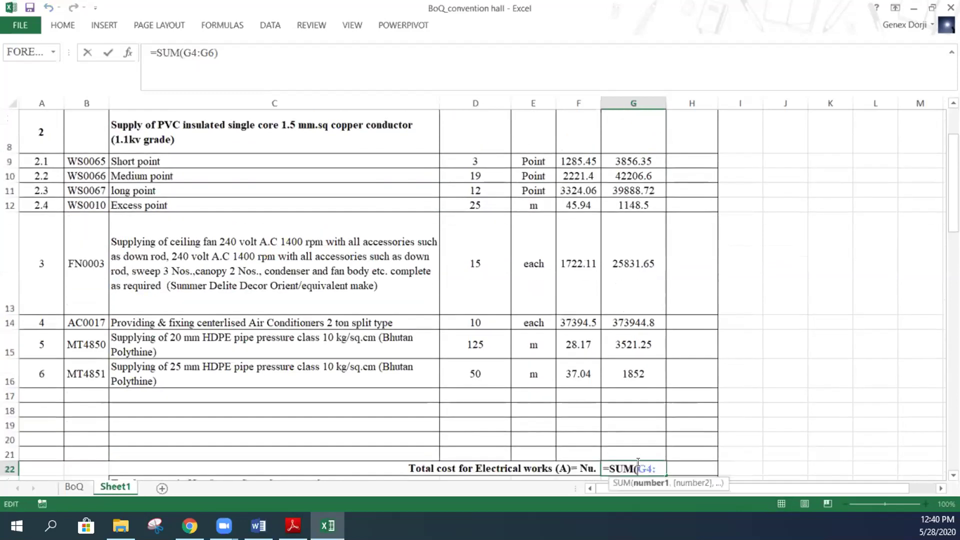
scroll(650, 391, "down", 1)
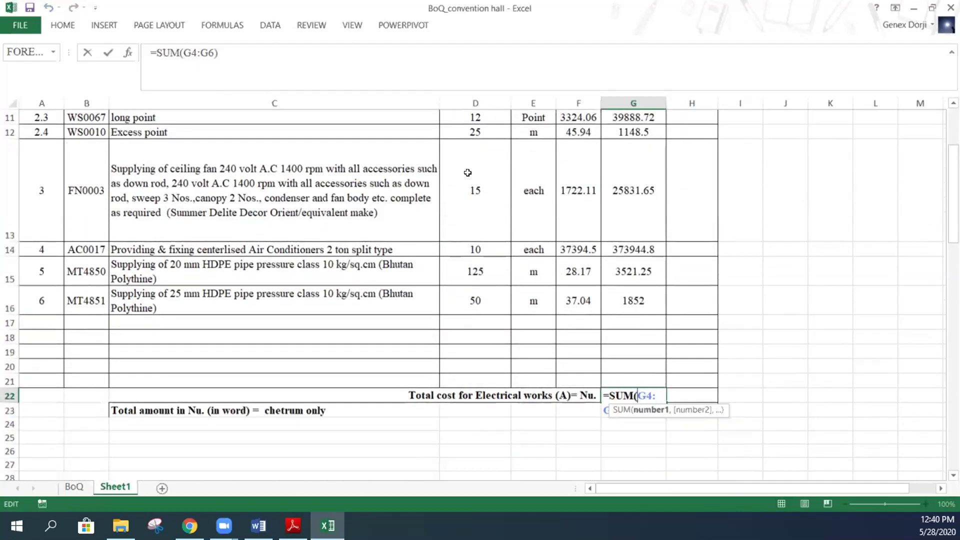
left_click(209, 51)
key("BackSpace")
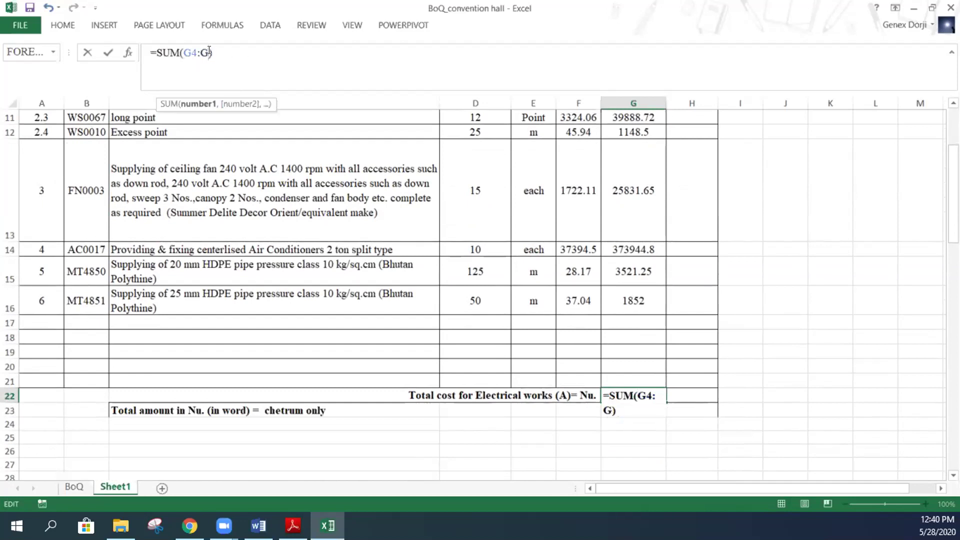
type("16")
key("Return")
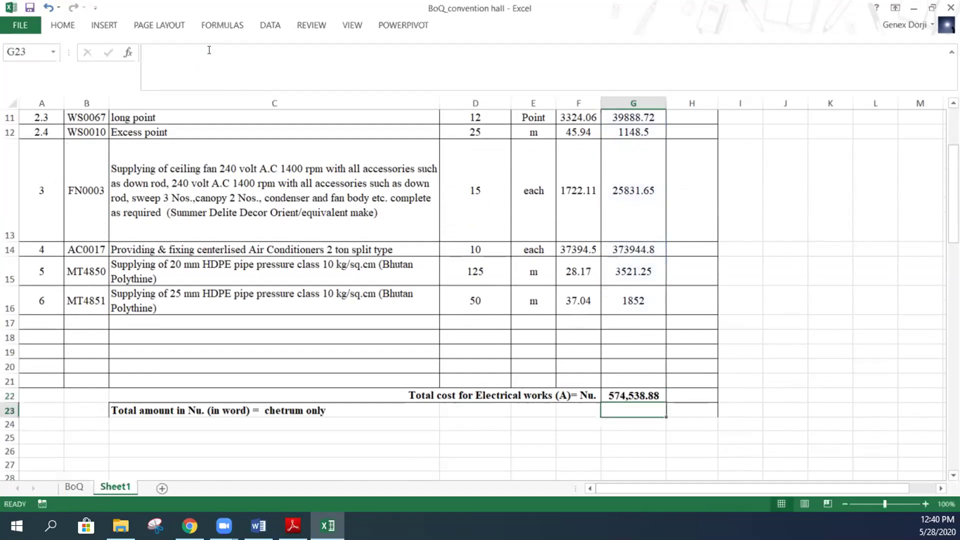
- Complete the total amount in words as "five hundred seventy four thousand five hundred thirty eight and eight eight chetrum only"
double_click(264, 410)
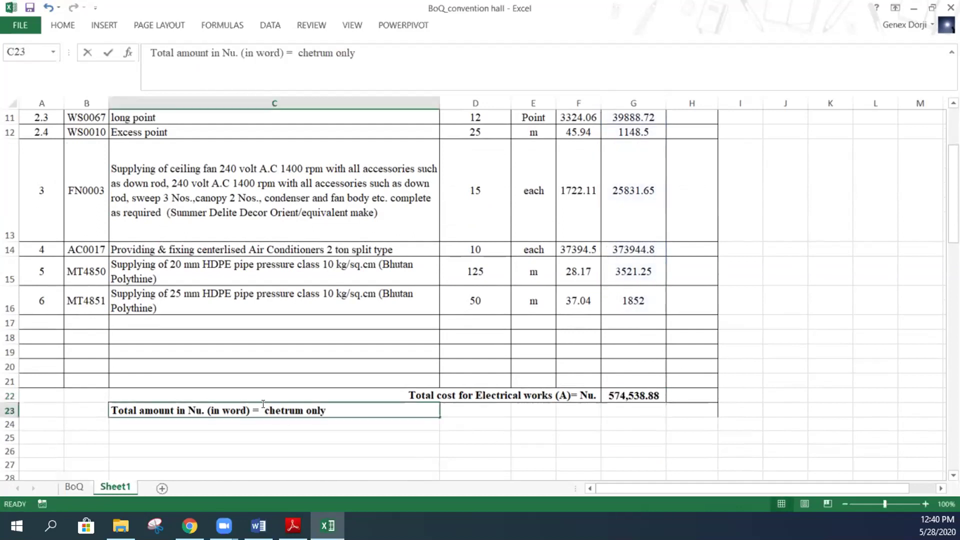
type("five ")
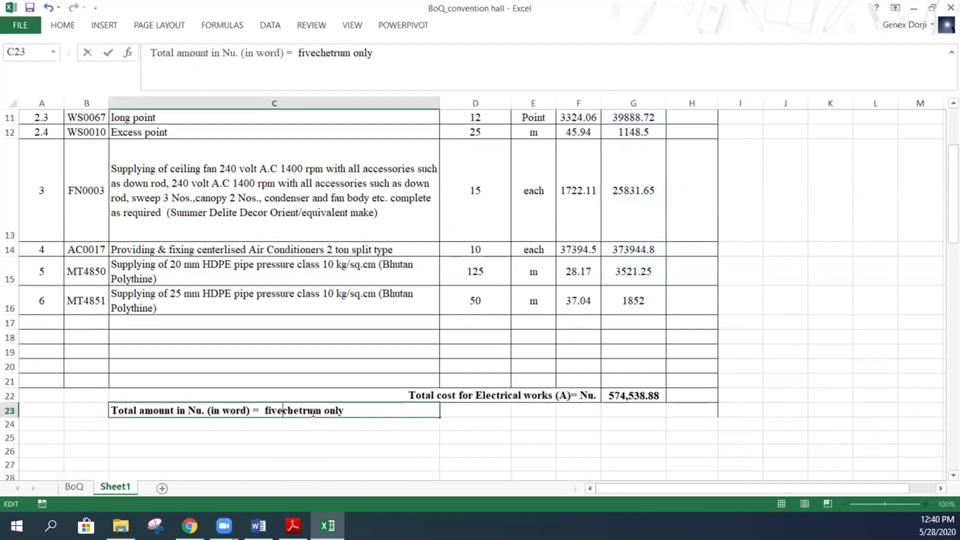
type("hundred")
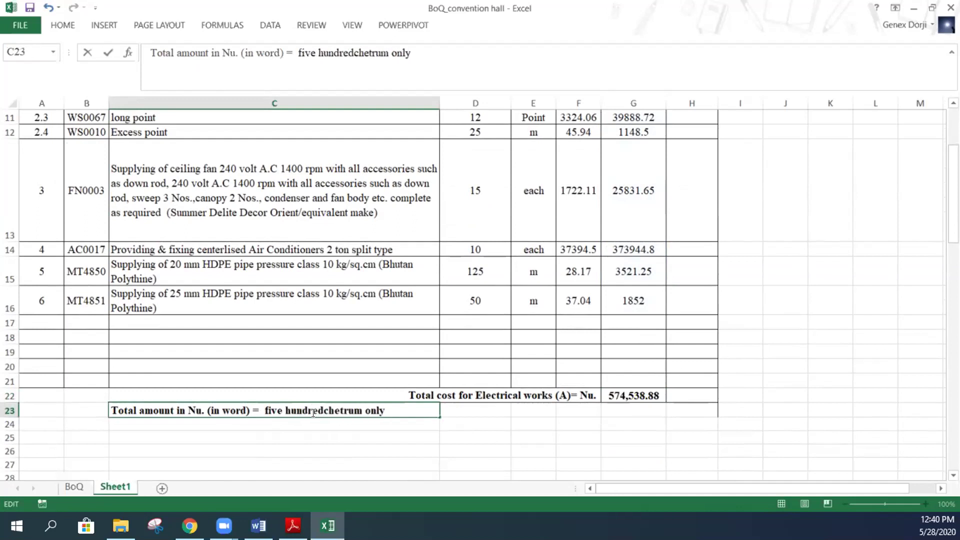
type(" seventy ")
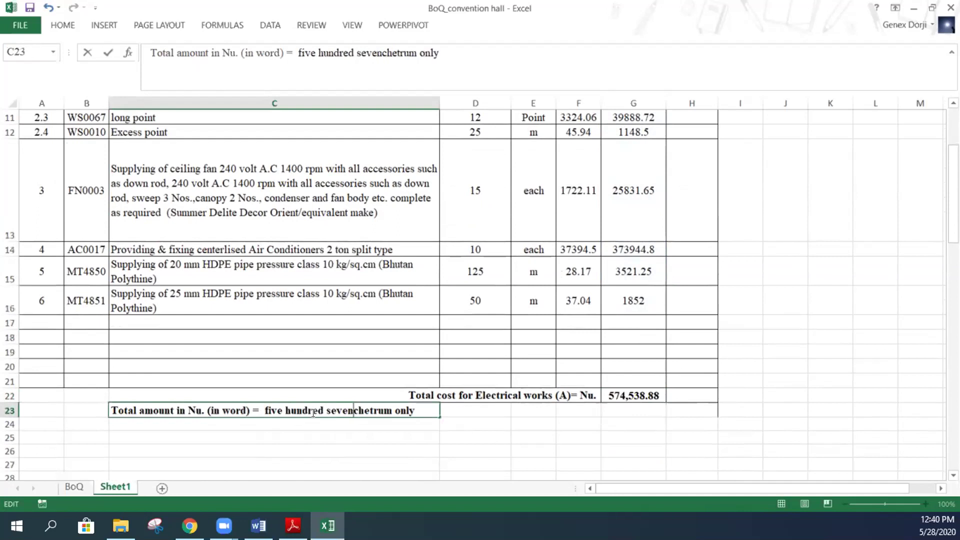
type("four tho")
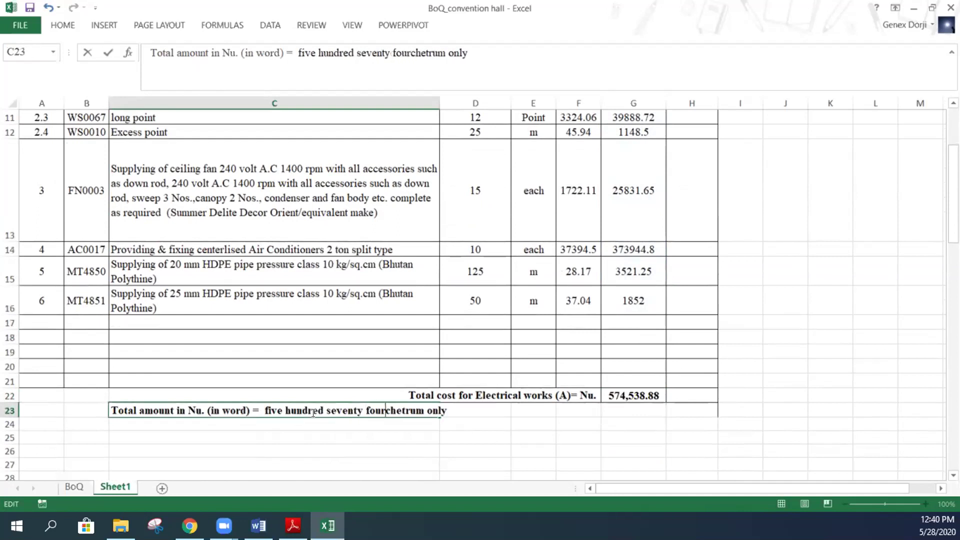
type("usand")
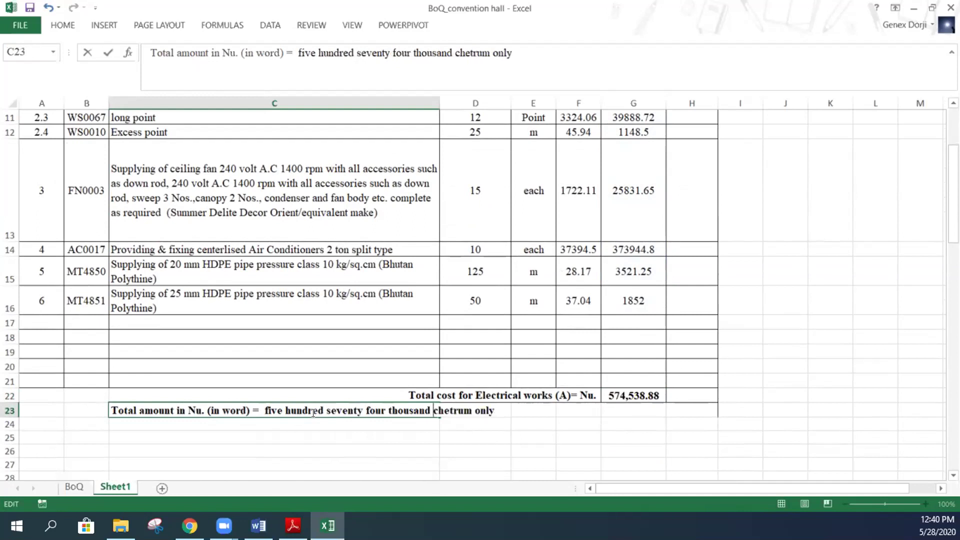
type(" five hun")
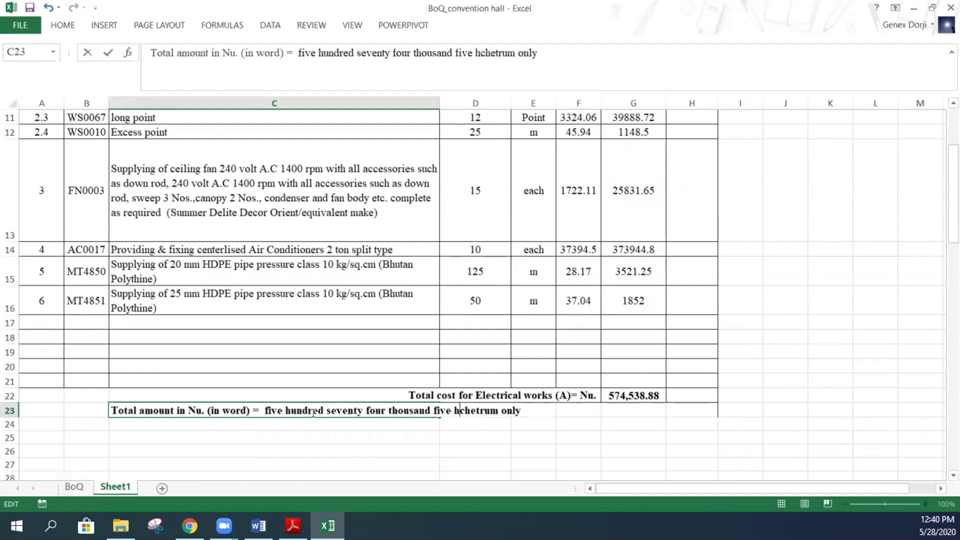
type("dred thirty eight")
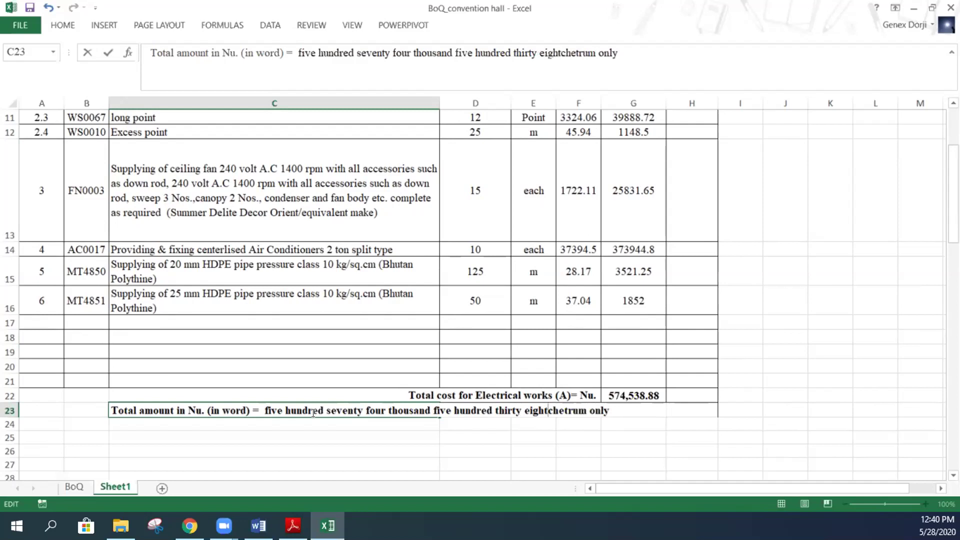
type(" and eig")
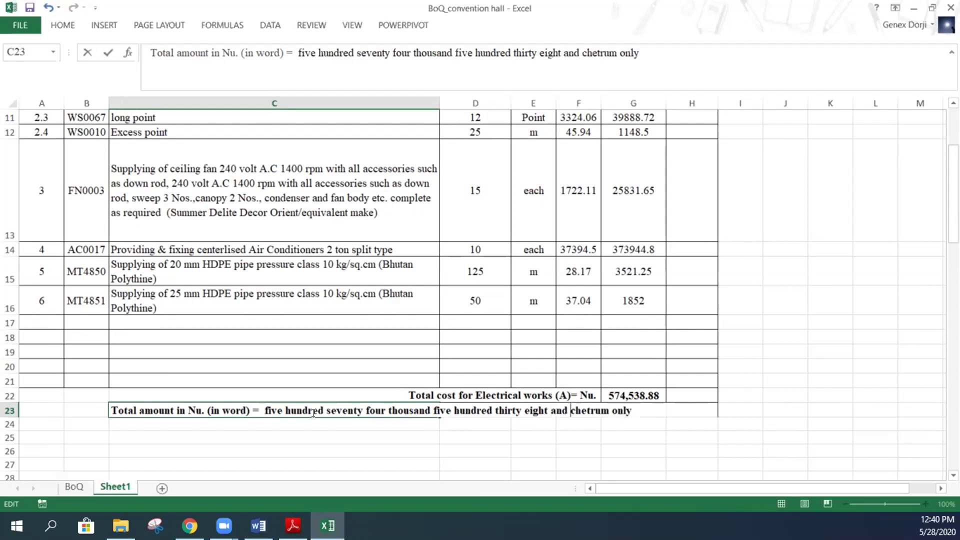
type("ht e")
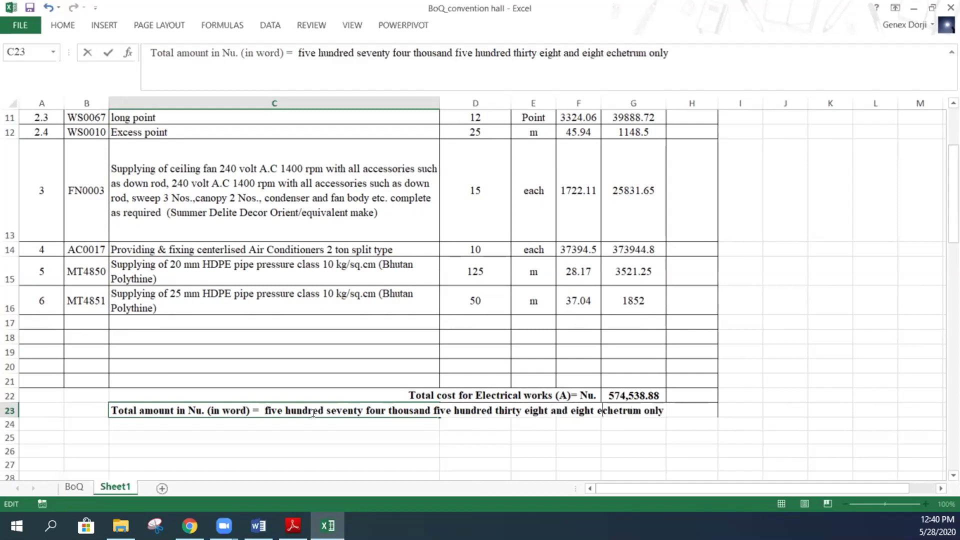
type("ight")
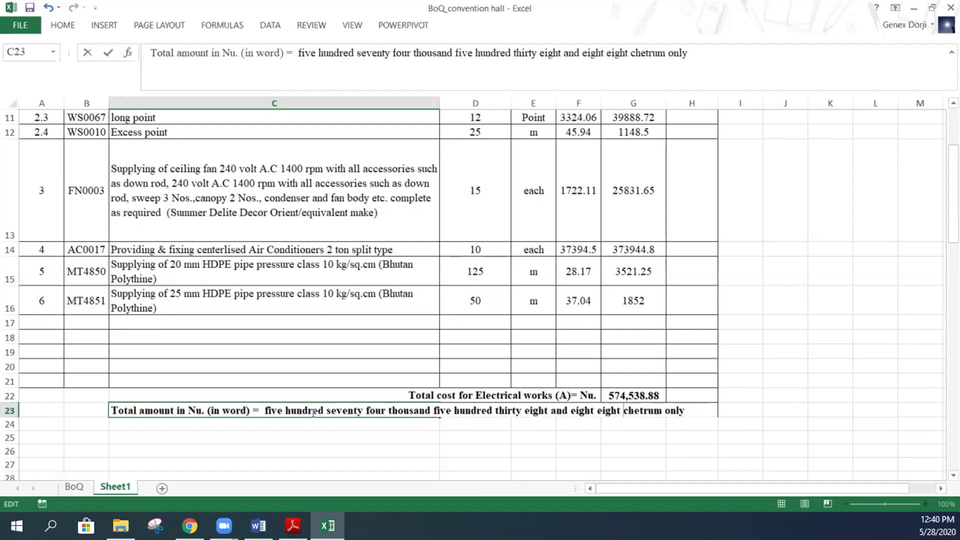
key("Return")
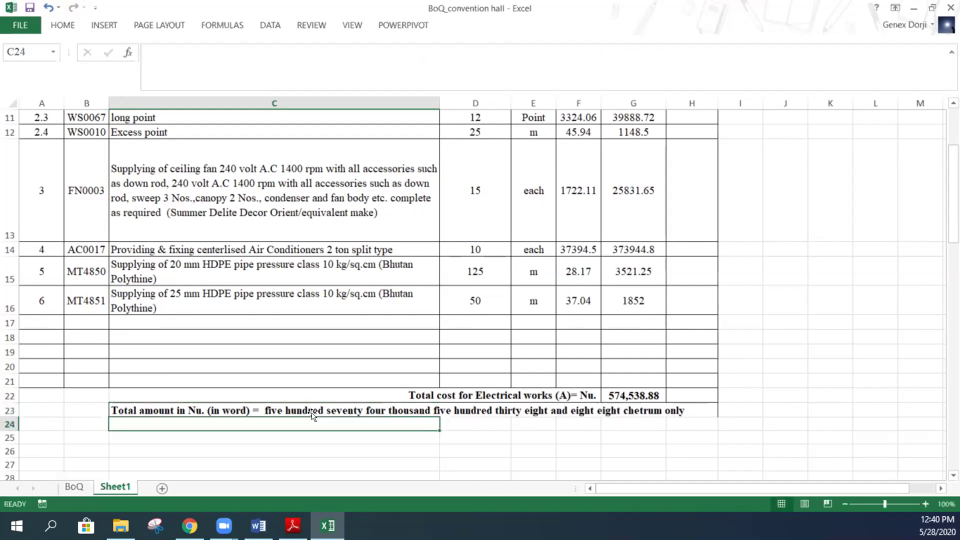
left_click(363, 445)
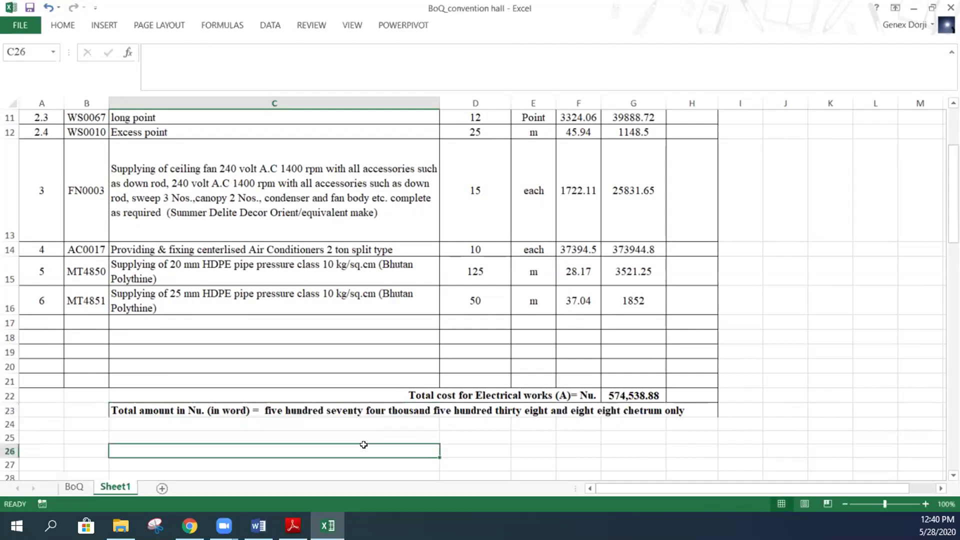
left_click(307, 410)
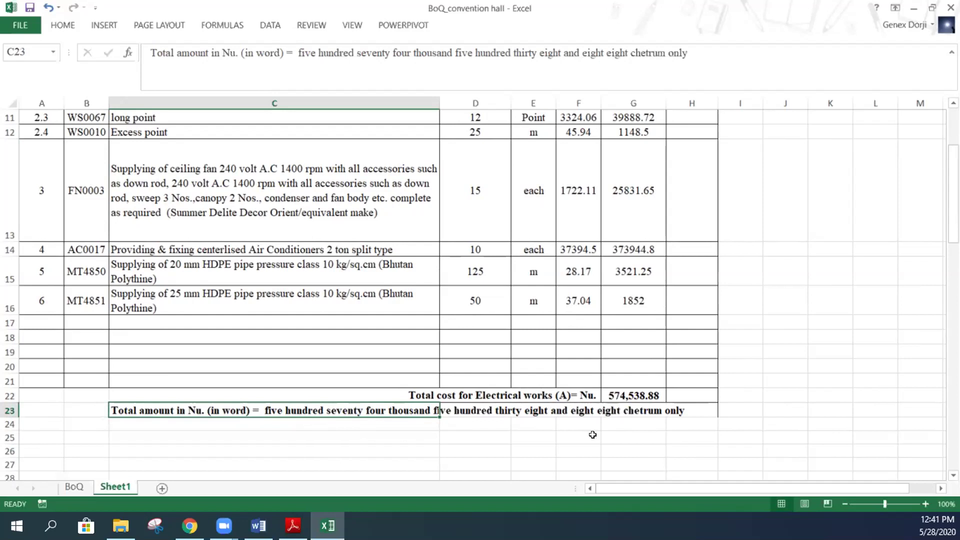
left_click(446, 449)
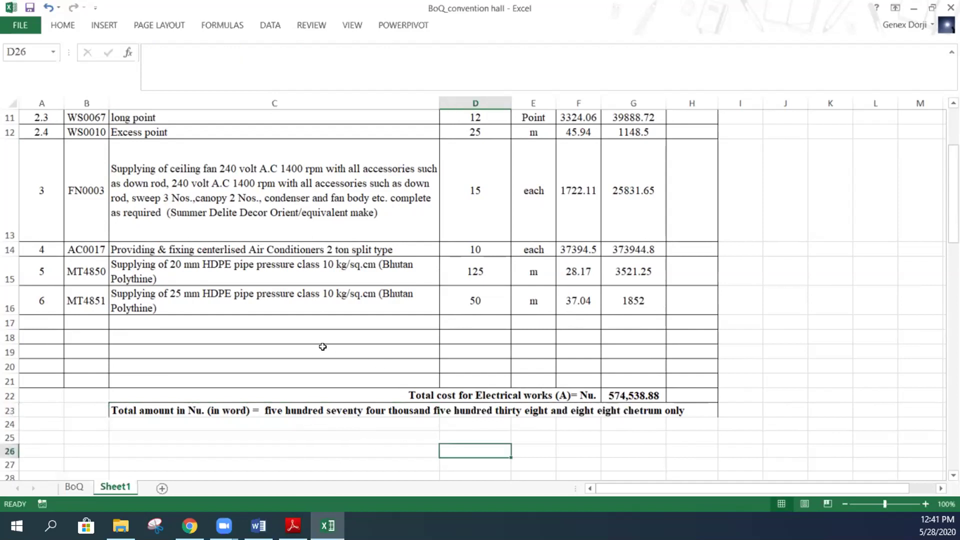